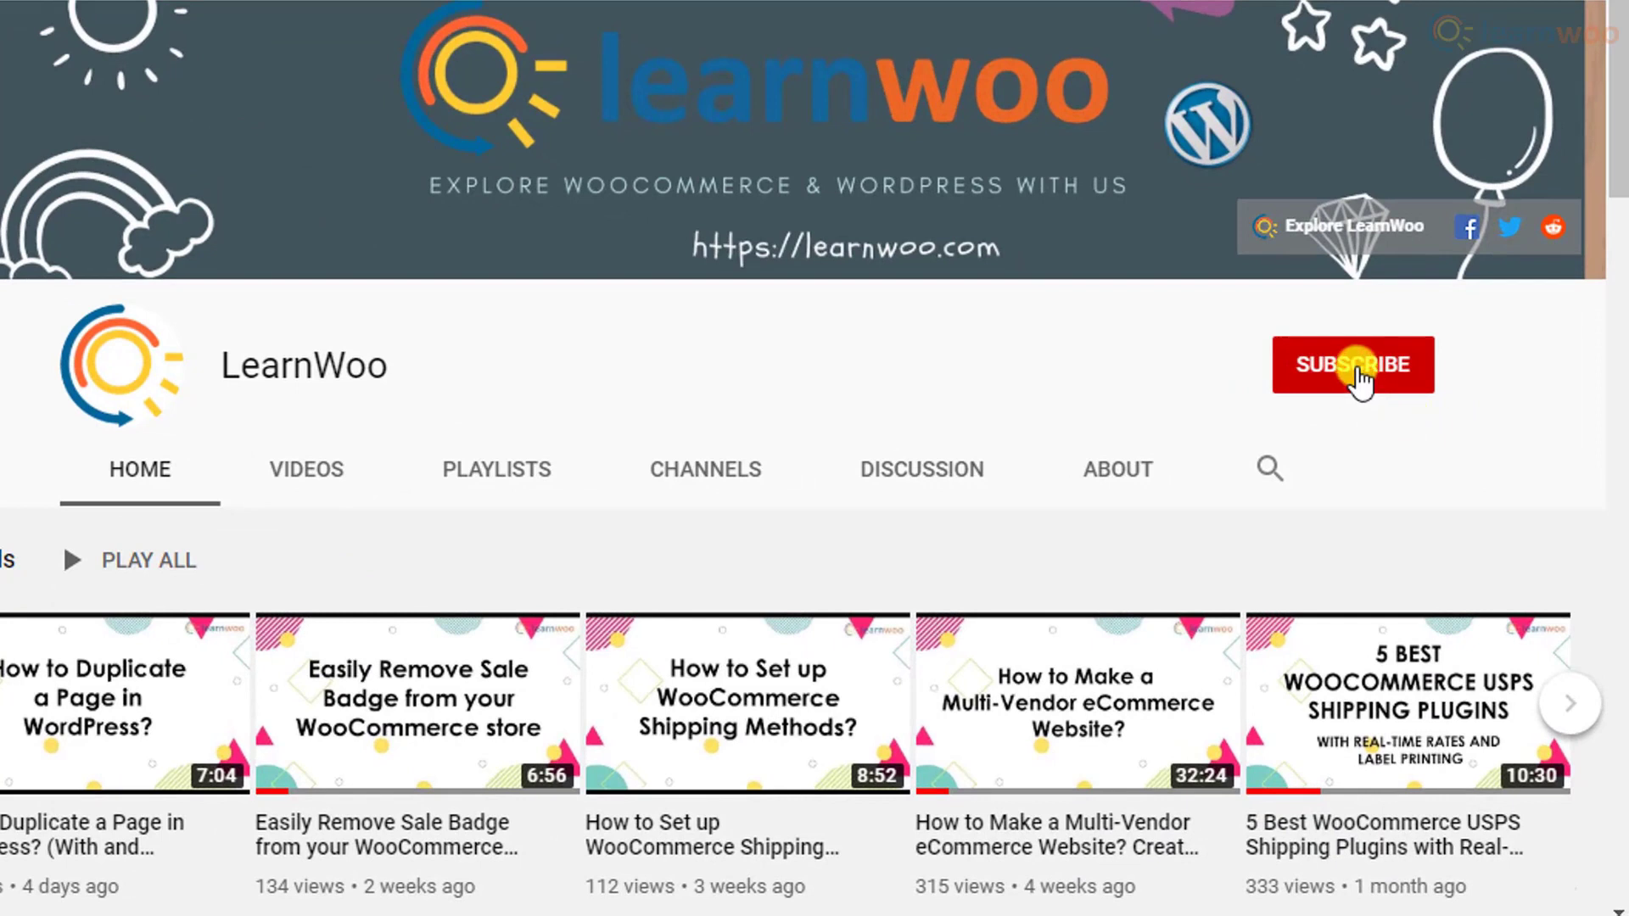
# - Subscribe to LearnWoo with All notifications, then open PayPal's site from a Google search
pyautogui.click(1360, 376)
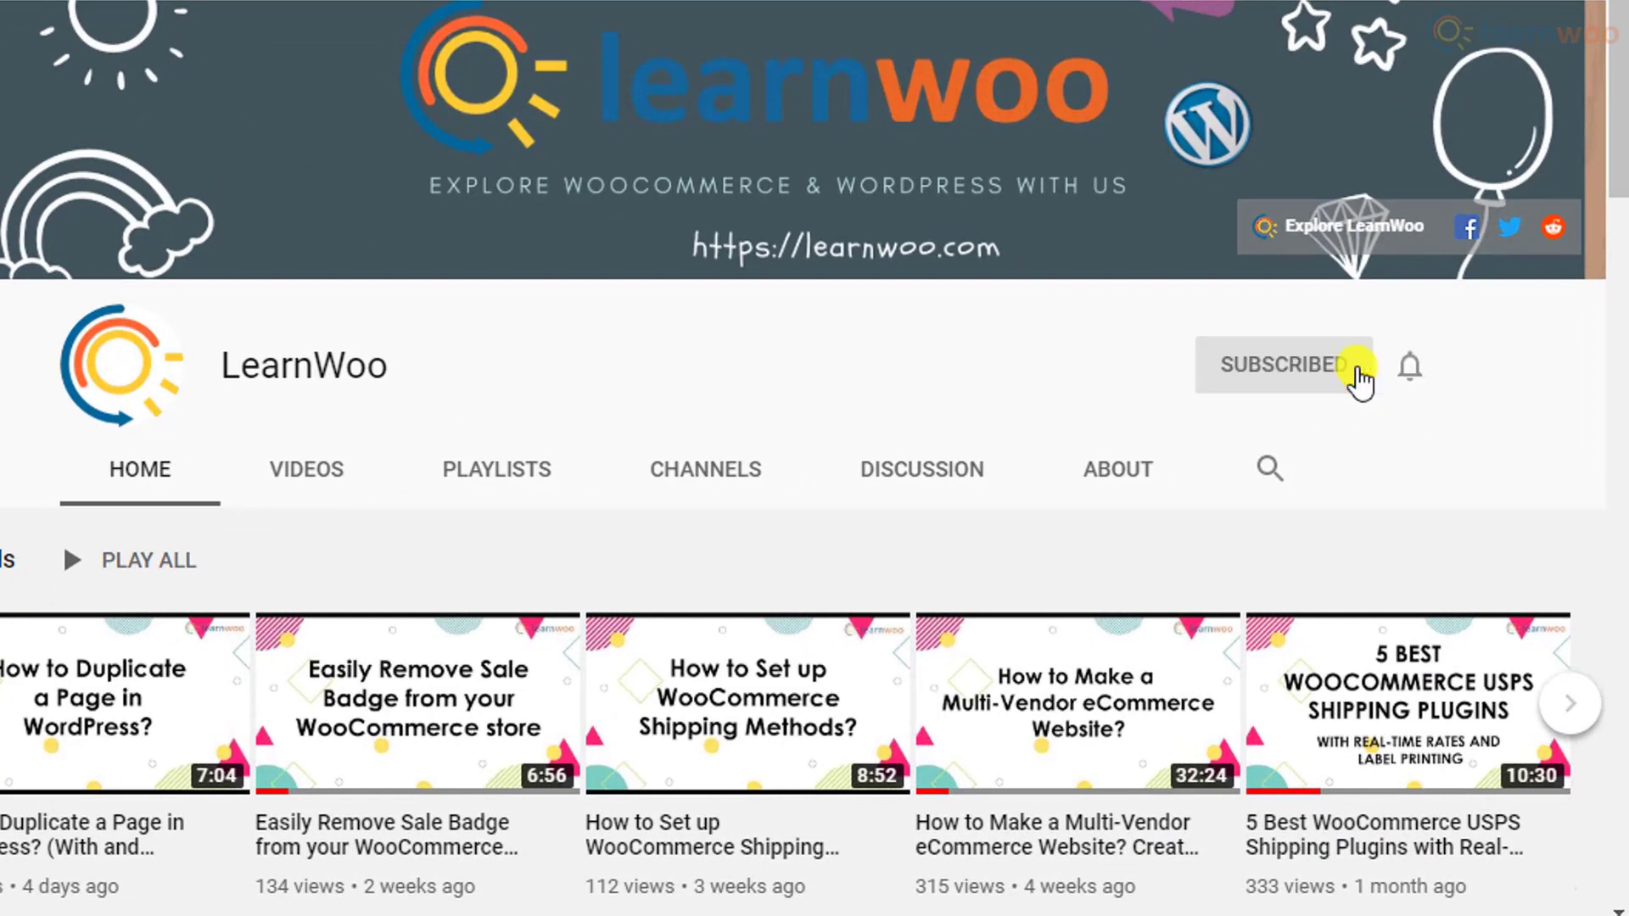
pyautogui.click(1409, 377)
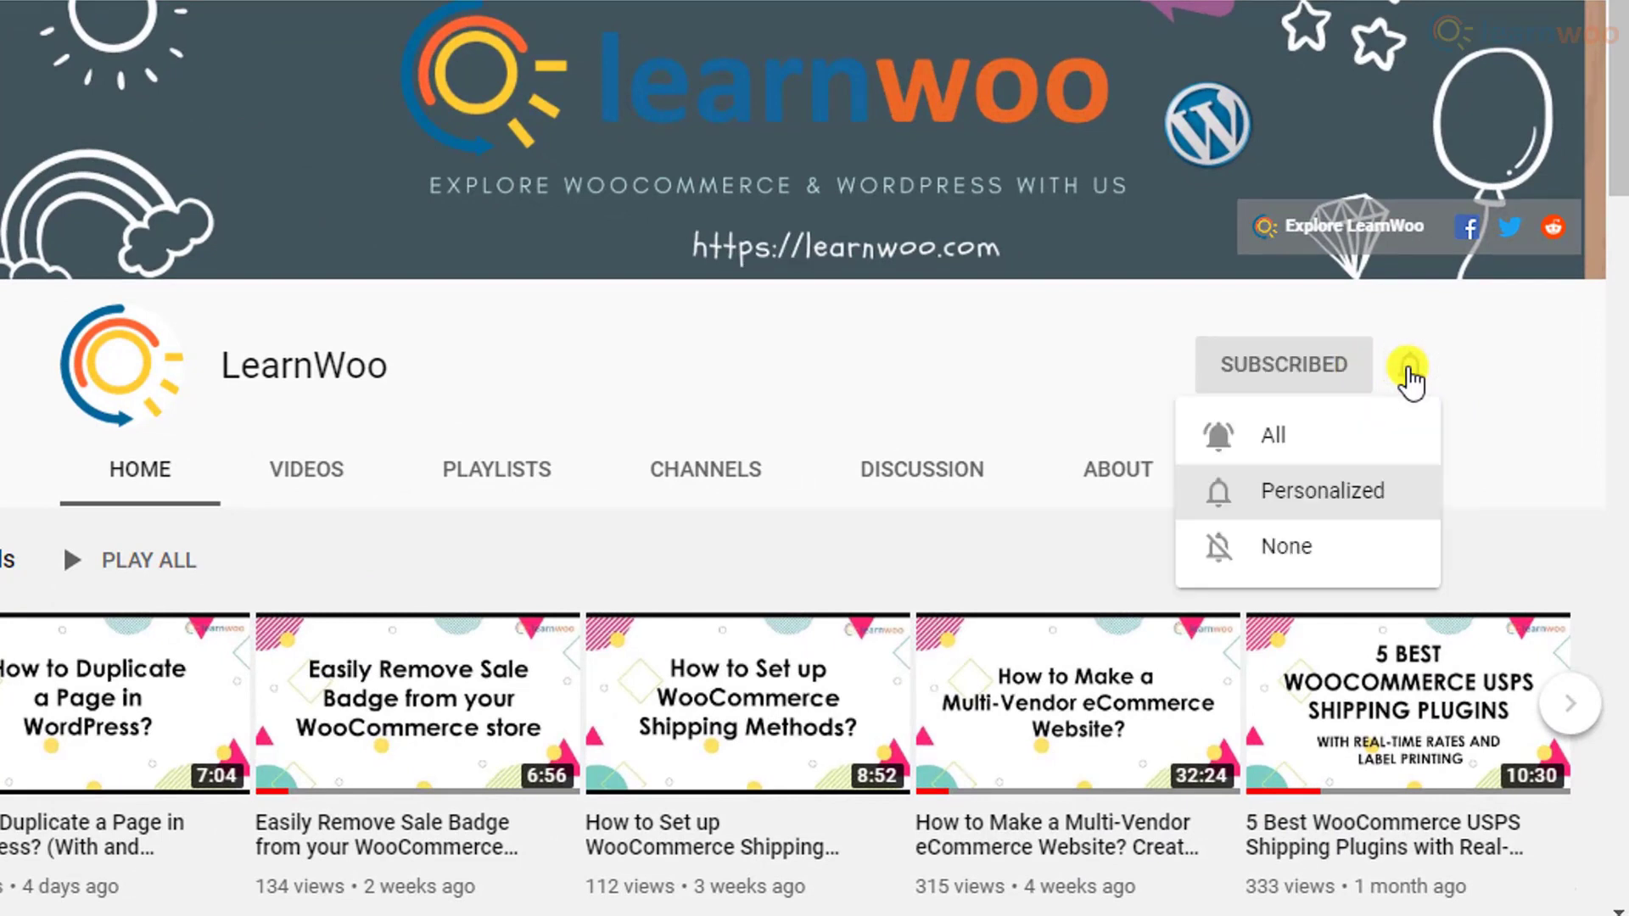
pyautogui.click(1390, 434)
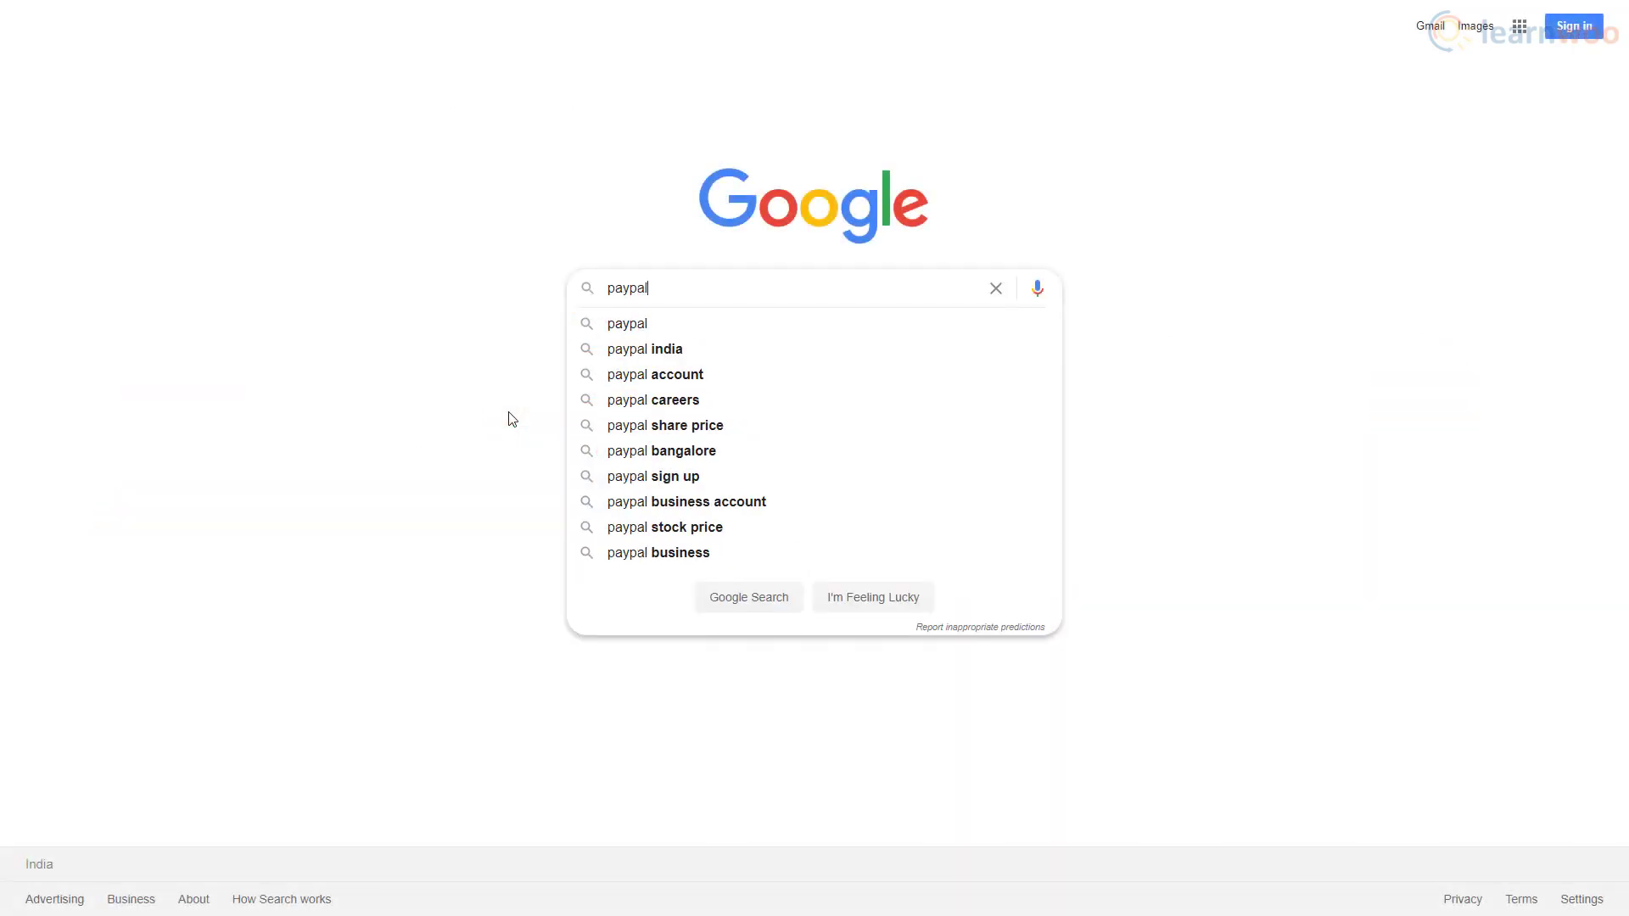
pyautogui.press('Return')
pyautogui.click(366, 459)
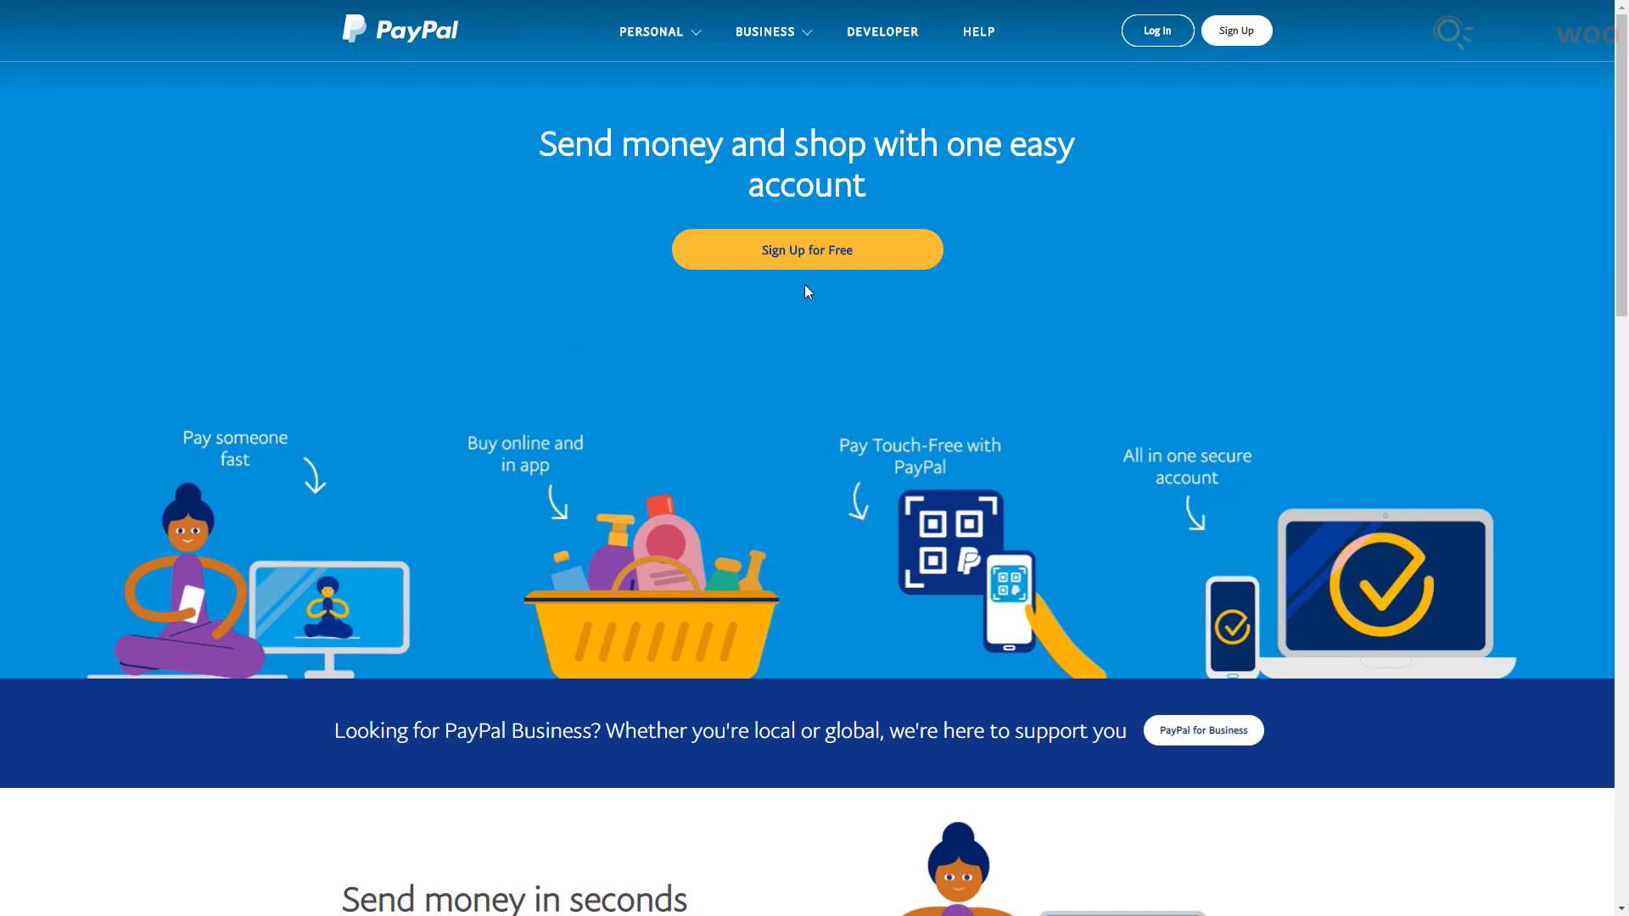
# - Start a PayPal Business account sign-up and submit the email and password
pyautogui.click(808, 251)
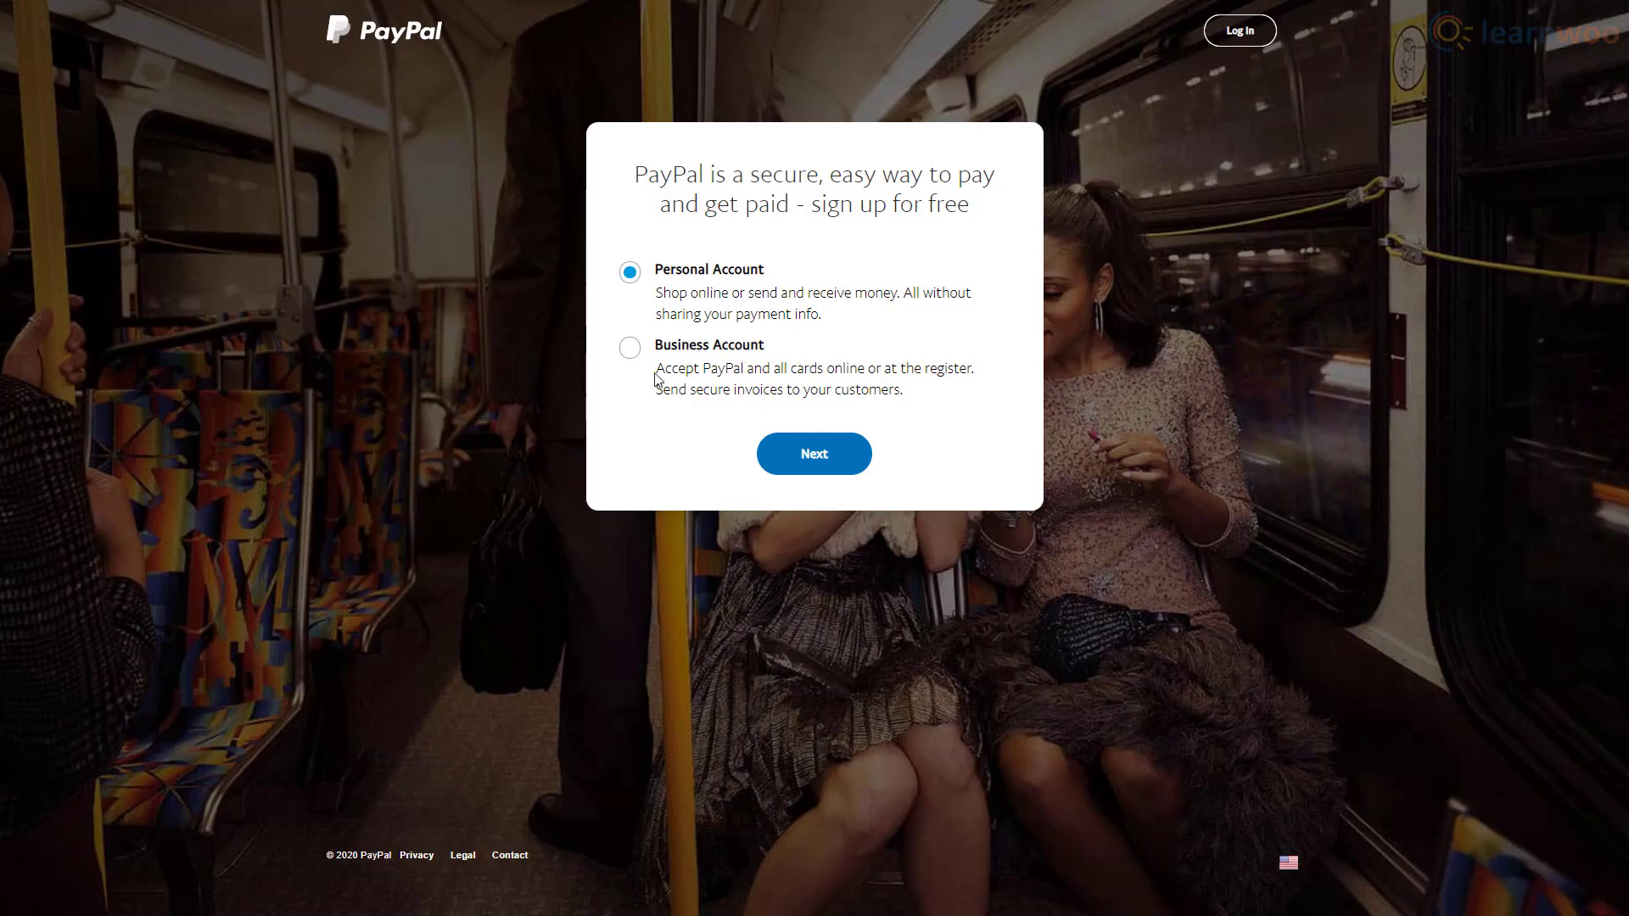
pyautogui.click(631, 351)
pyautogui.click(809, 455)
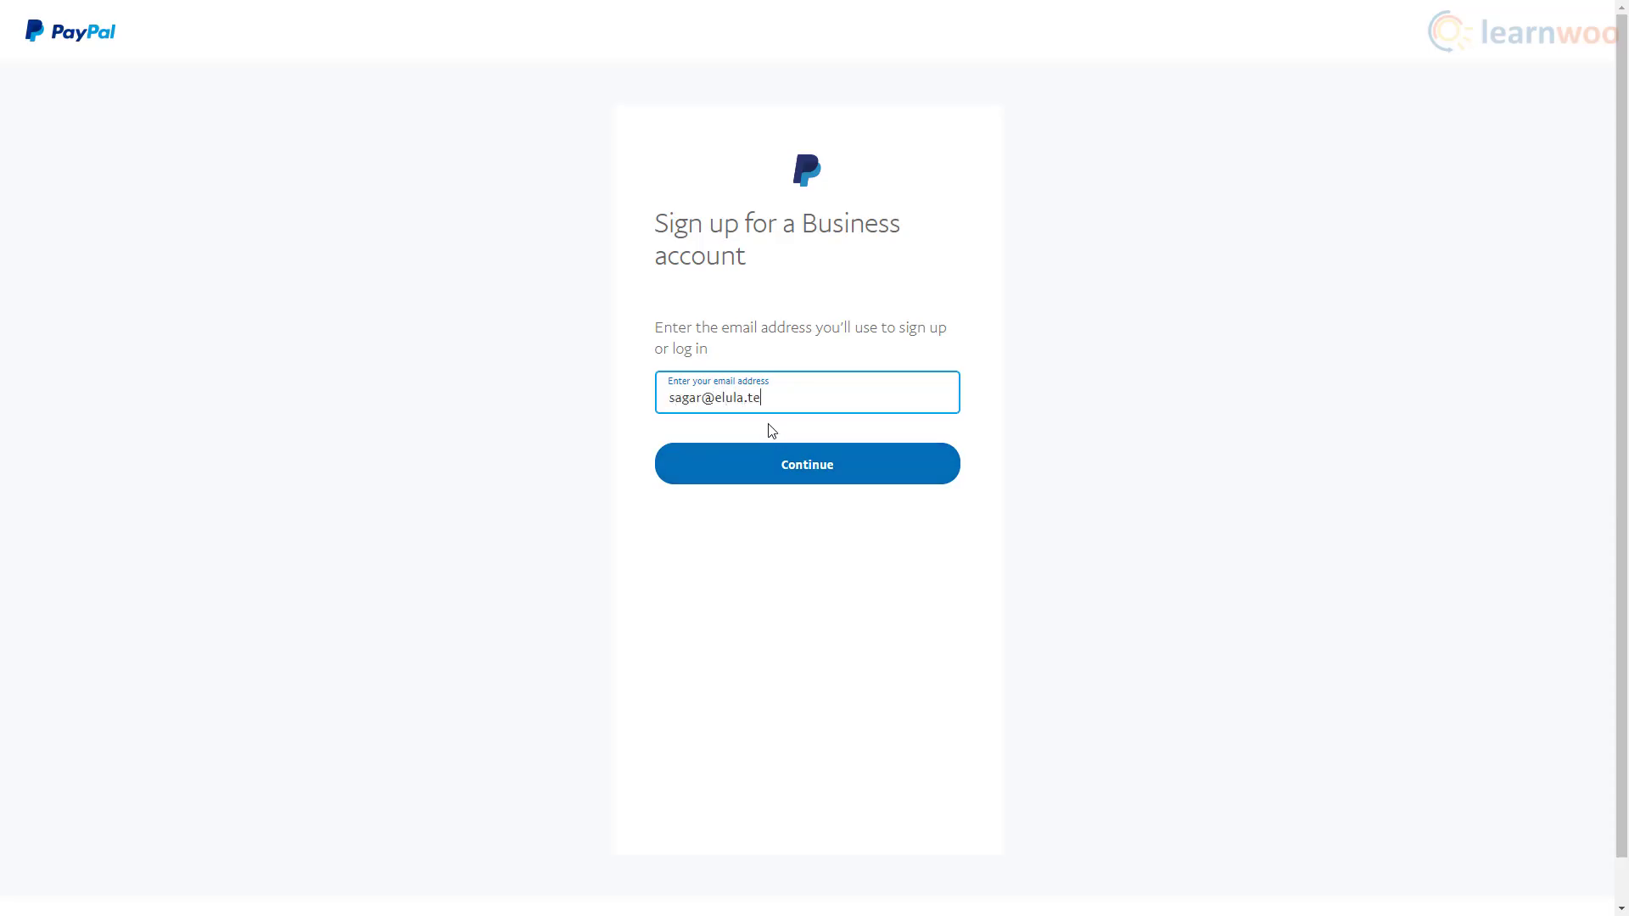
pyautogui.write('ch')
pyautogui.click(800, 488)
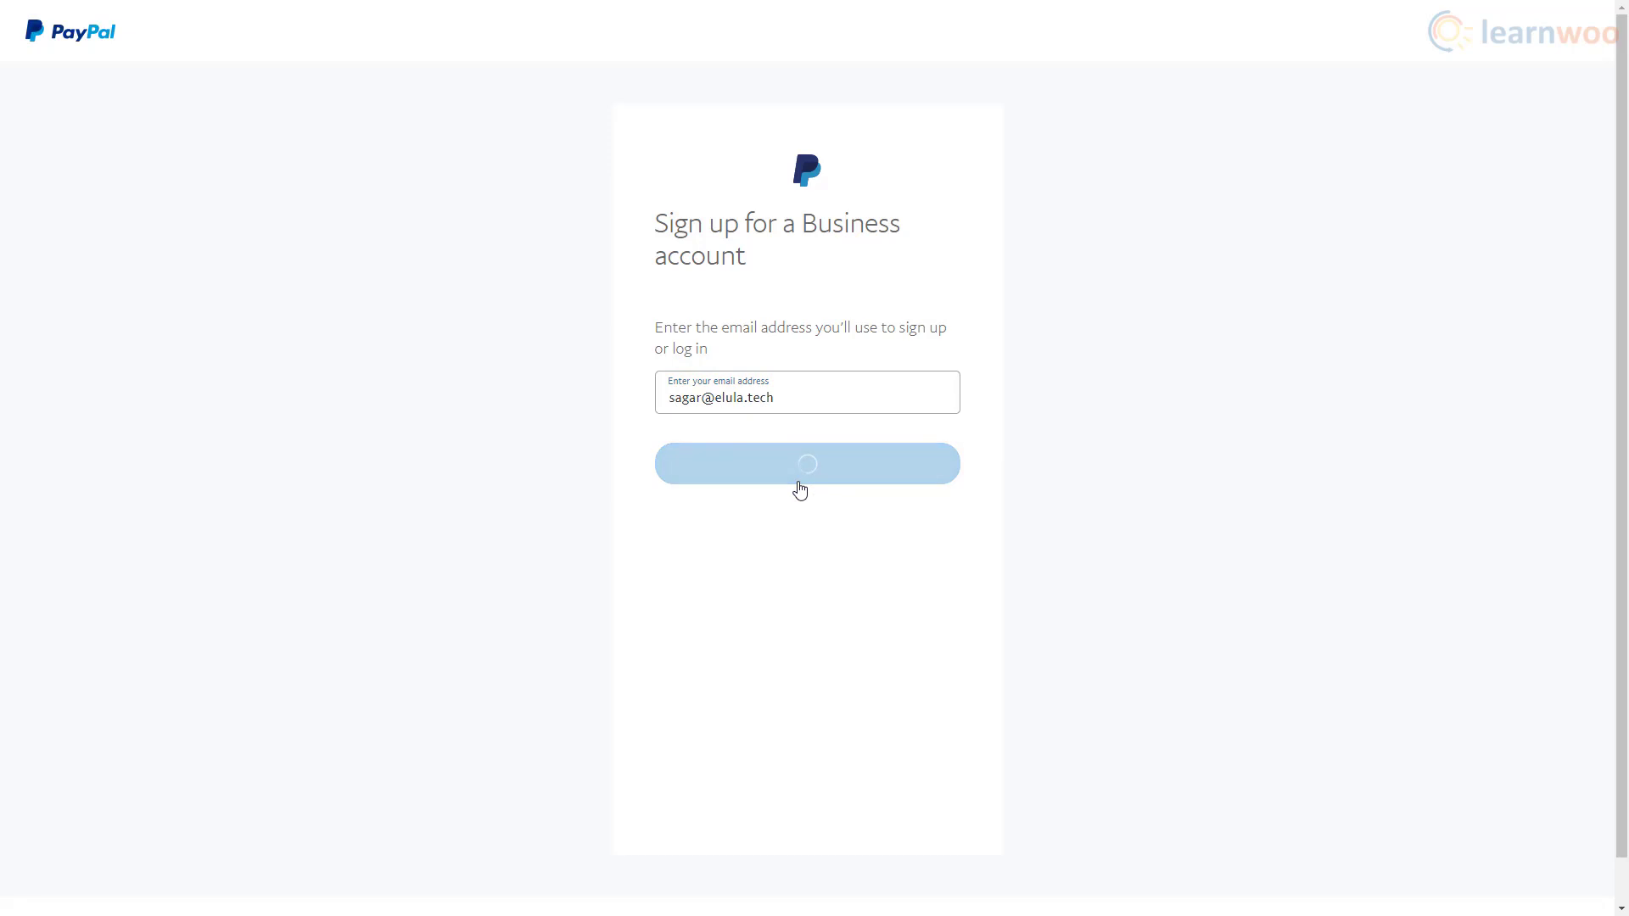
pyautogui.write('p')
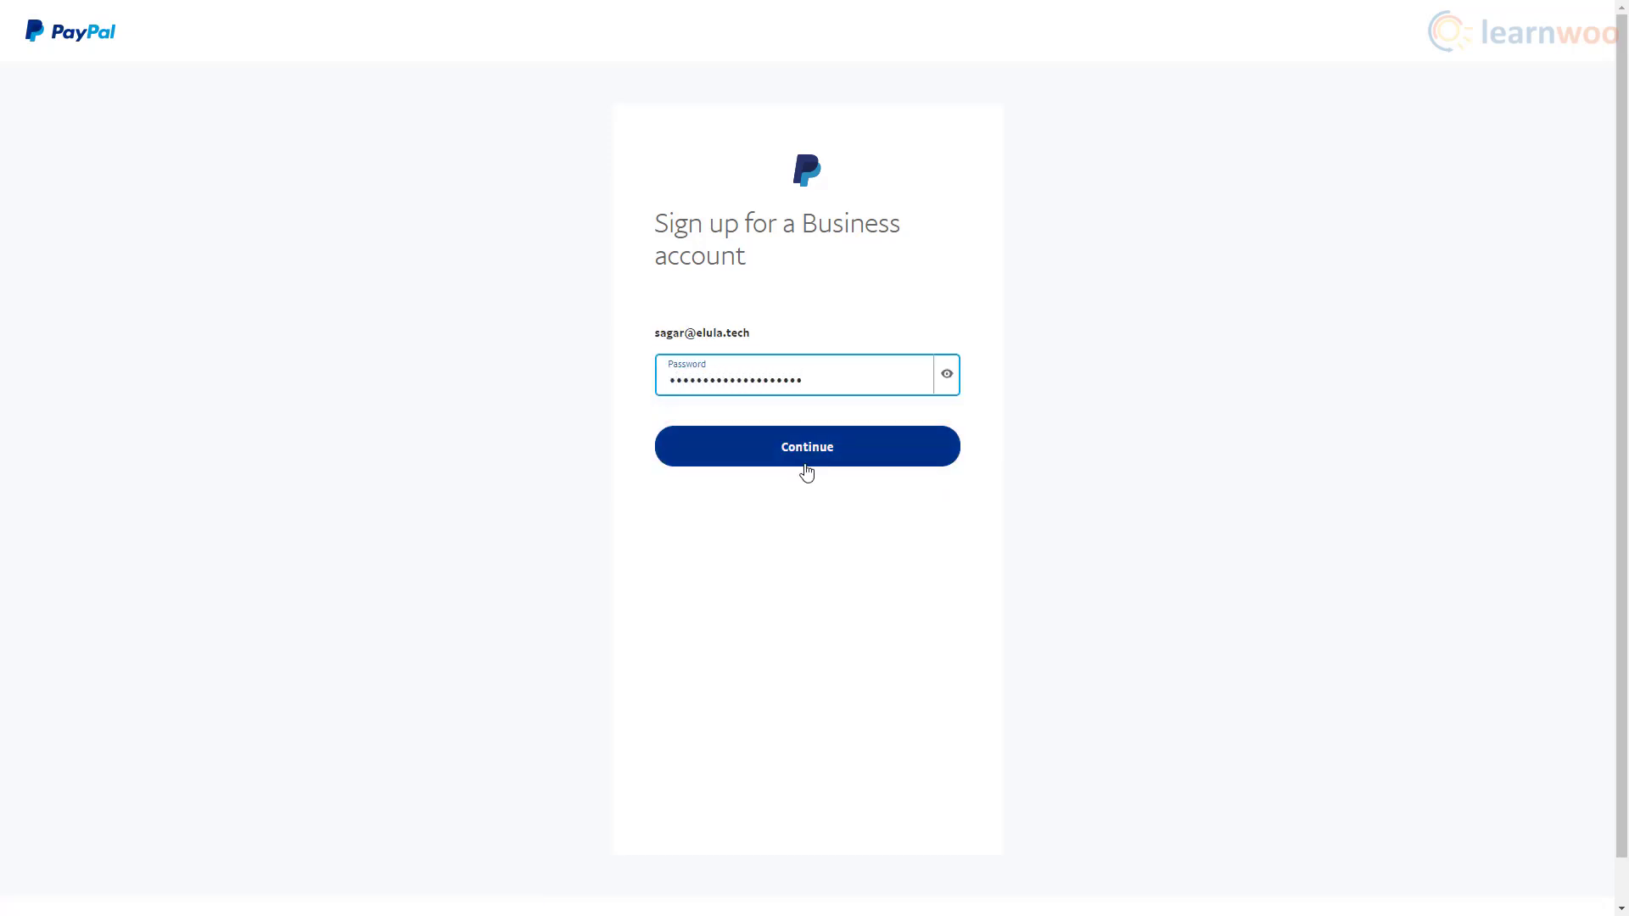
pyautogui.click(806, 472)
# - Enter the legal first and last name, business name, street, apartment and city
pyautogui.click(786, 436)
pyautogui.write('John')
pyautogui.press('Tab')
pyautogui.write('Doe')
pyautogui.press('Tab')
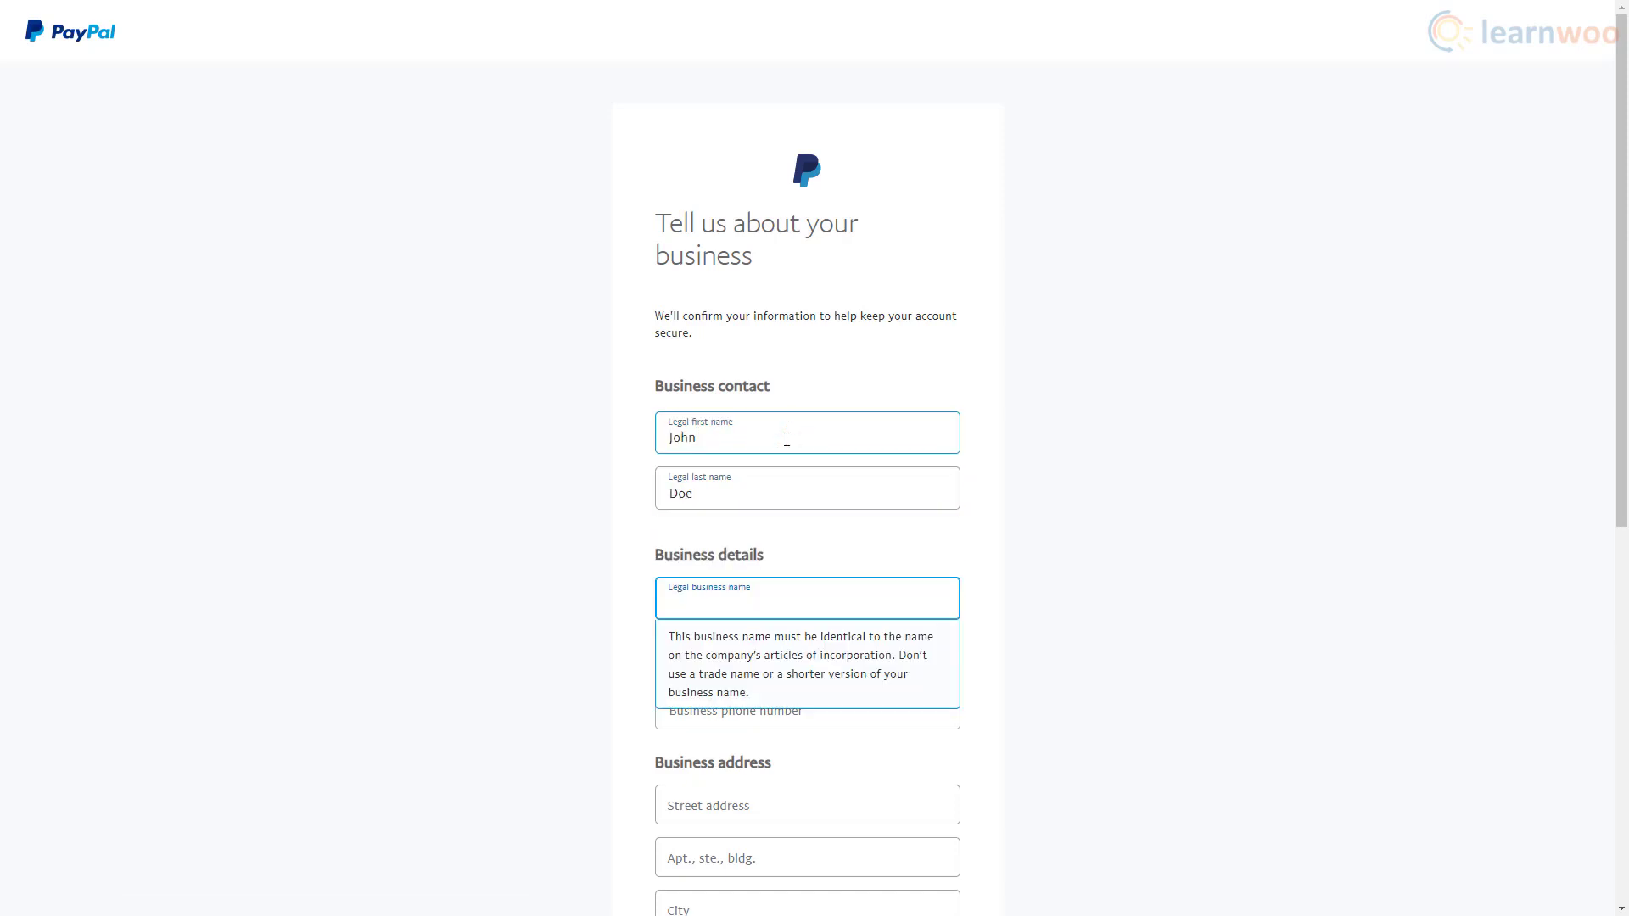
pyautogui.write('Rewoke')
pyautogui.click(887, 709)
pyautogui.write('2025550161')
pyautogui.click(883, 803)
pyautogui.scroll(-2, 972, 749)
pyautogui.write('Washington ')
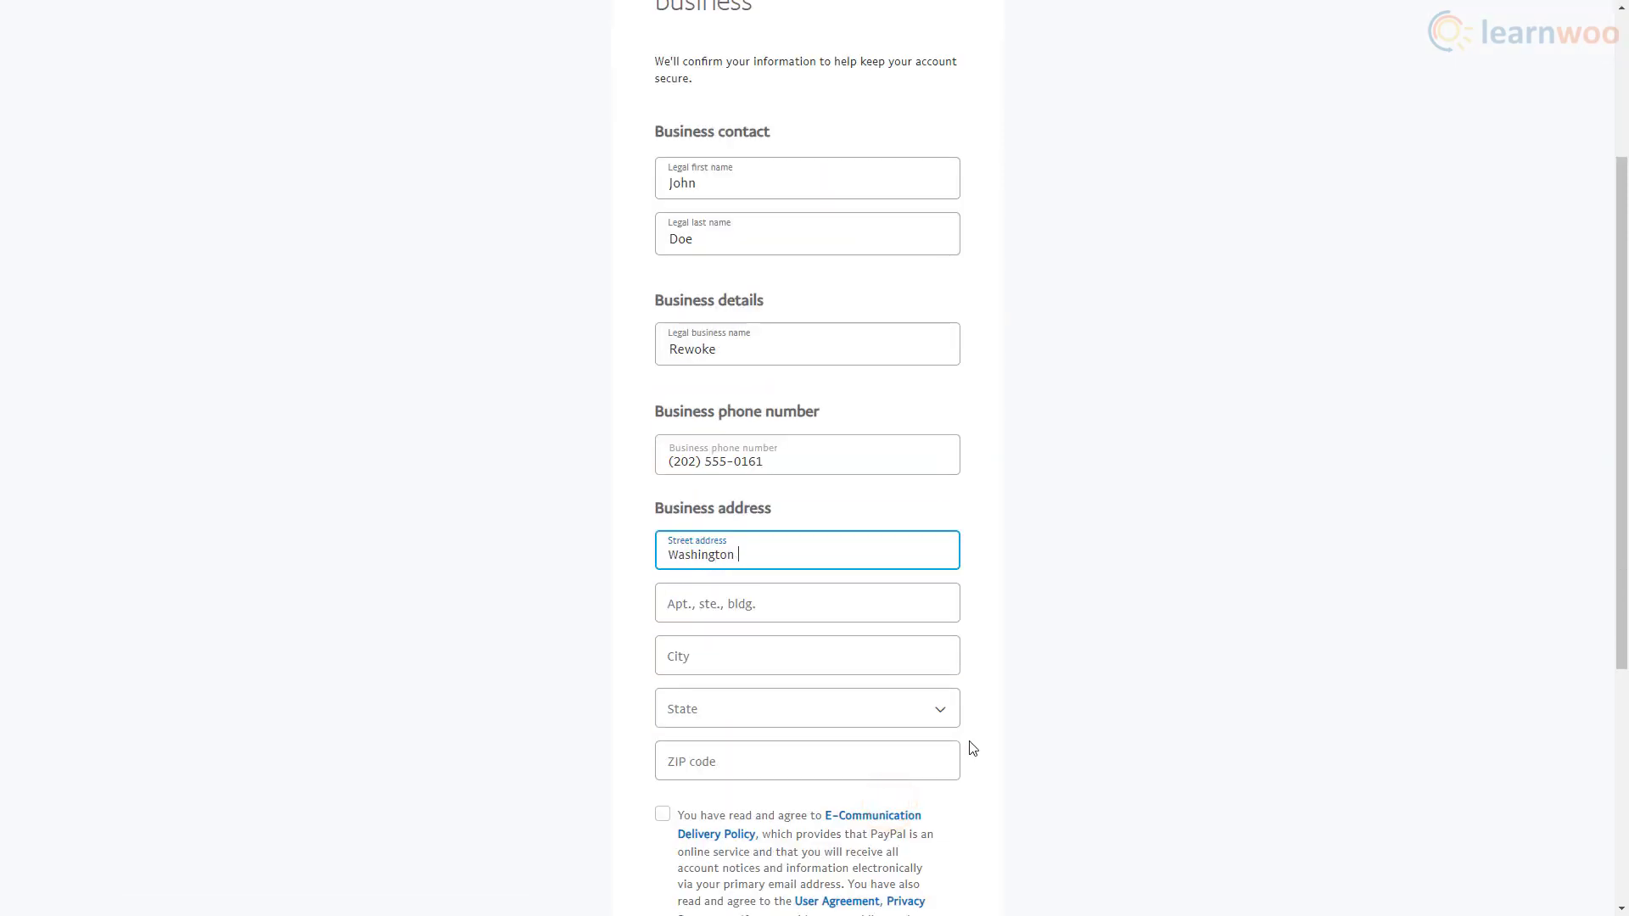
pyautogui.write('Street')
pyautogui.press('Tab')
pyautogui.write('Apt 5B')
pyautogui.press('Tab')
pyautogui.write('New York')
# - Set the state to New York, add the ZIP, accept the agreements and create the account
pyautogui.press('Tab')
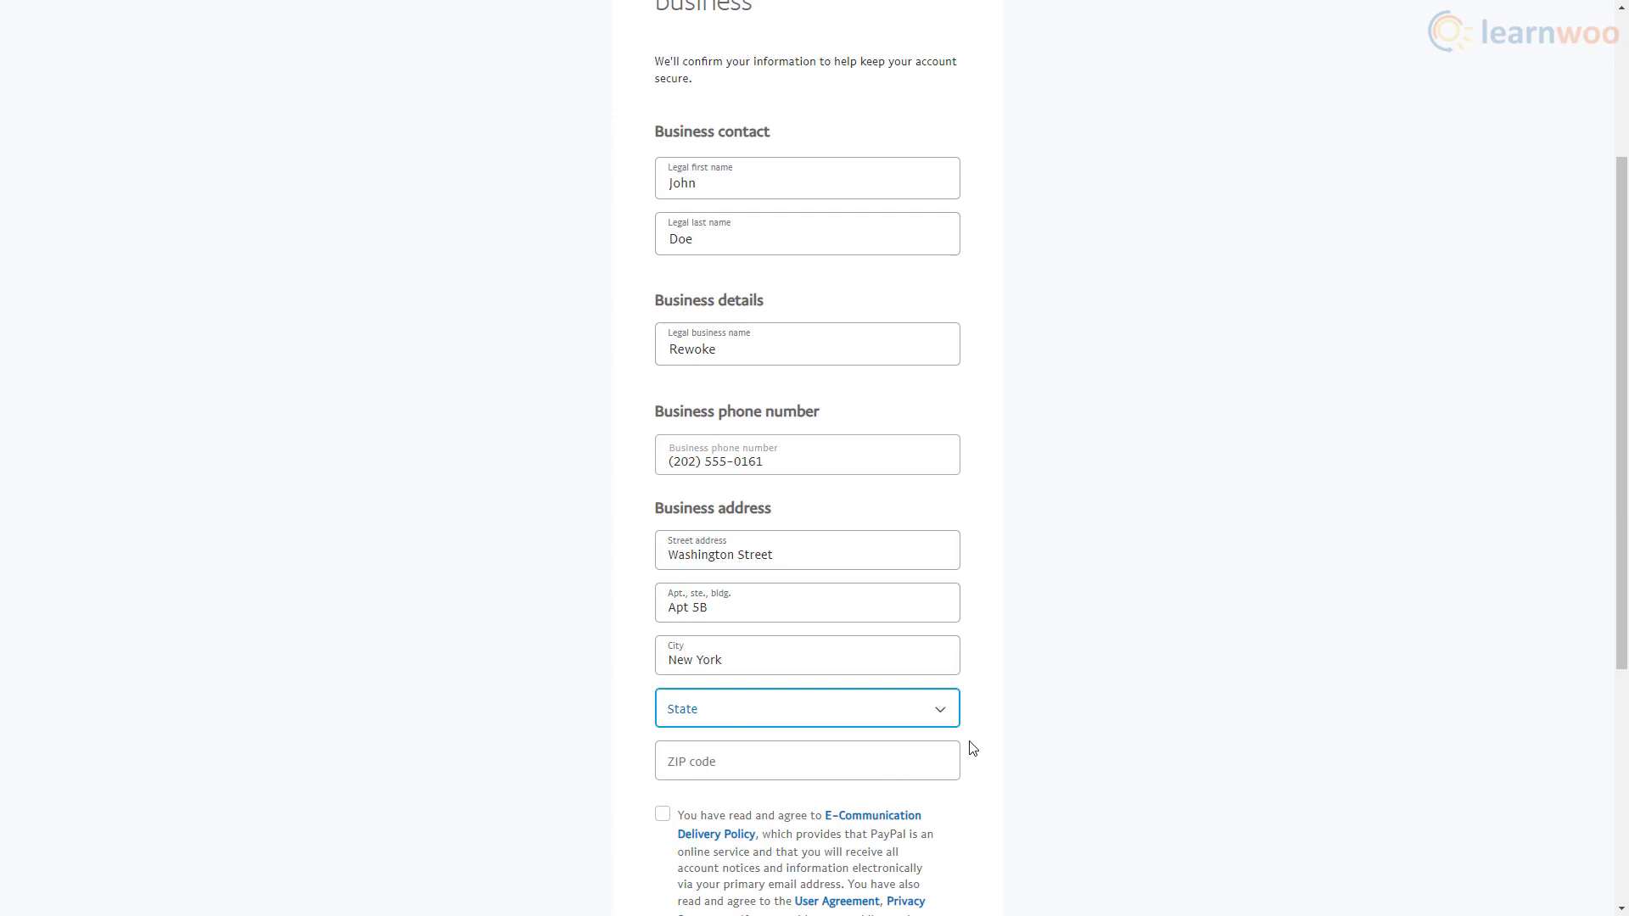
pyautogui.click(938, 713)
pyautogui.click(800, 764)
pyautogui.press('Tab')
pyautogui.write('10036')
pyautogui.scroll(-2, 1235, 717)
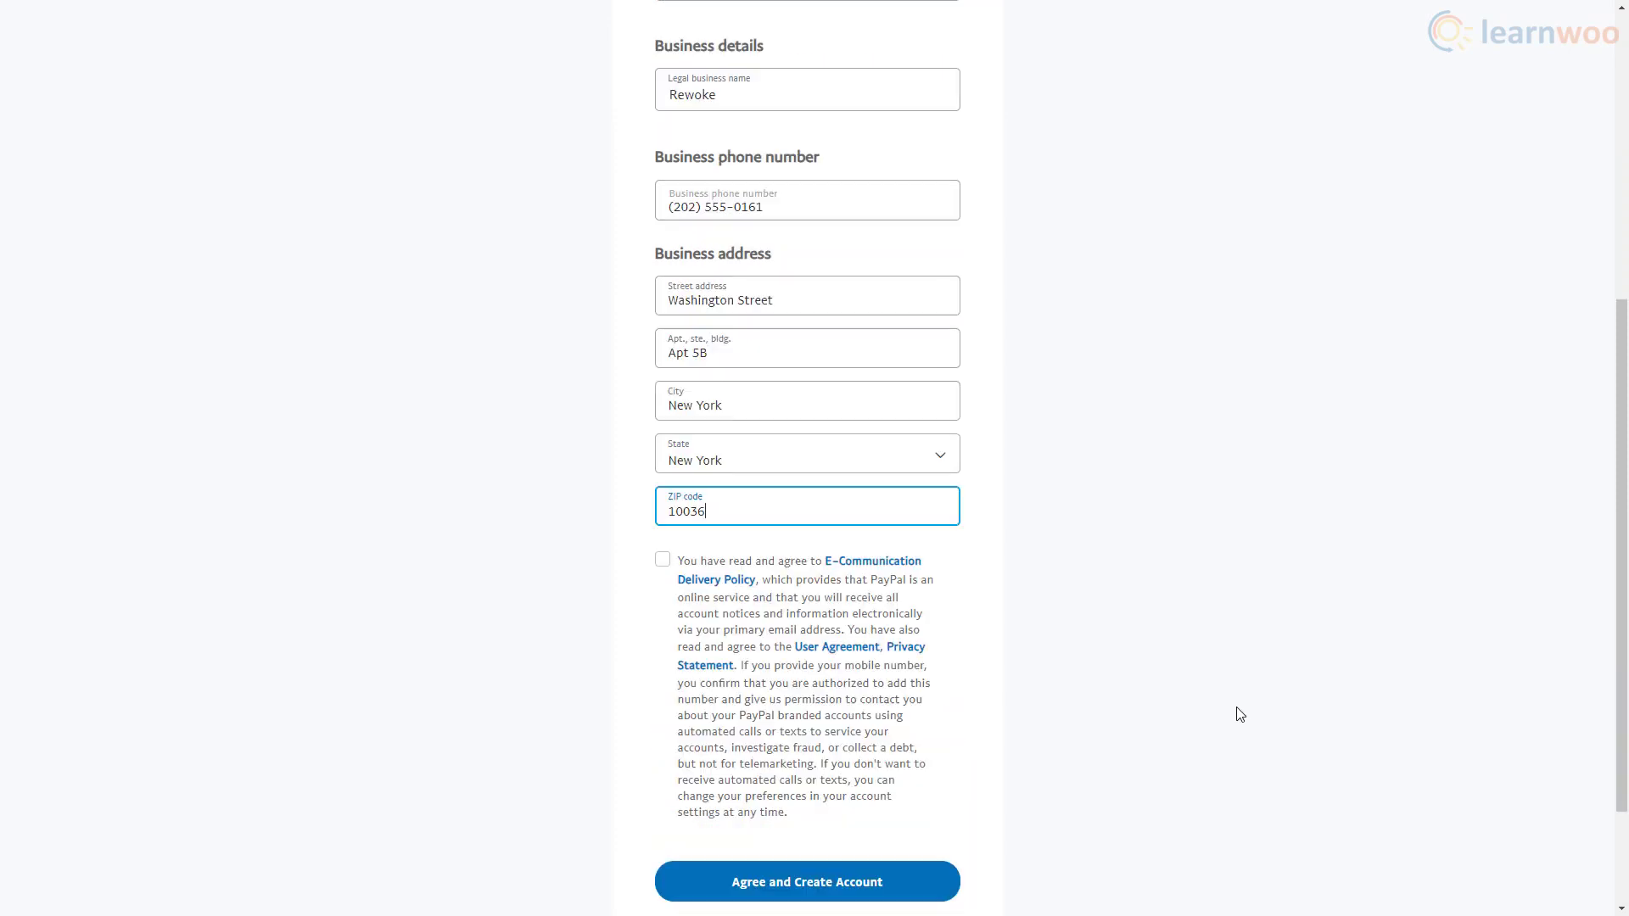
pyautogui.press('Tab')
pyautogui.press('space')
pyautogui.click(913, 888)
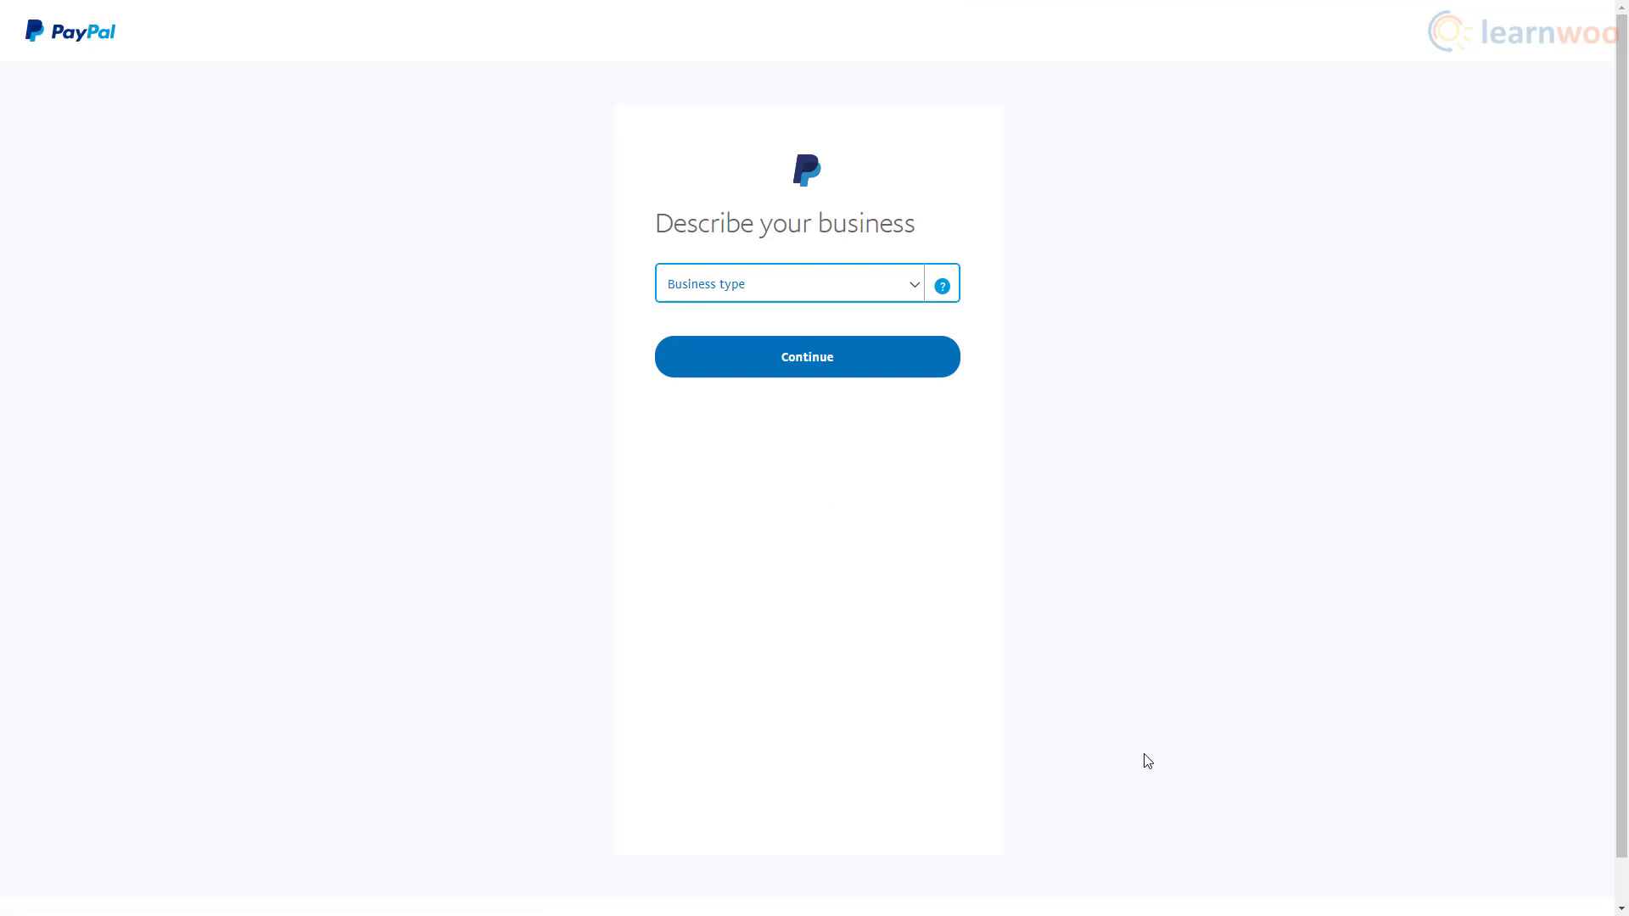
# - Describe the business: Individual/Sole Proprietorship, Family Clothing Stores, up to USD $4,999, no debit card
pyautogui.click(898, 284)
pyautogui.click(887, 357)
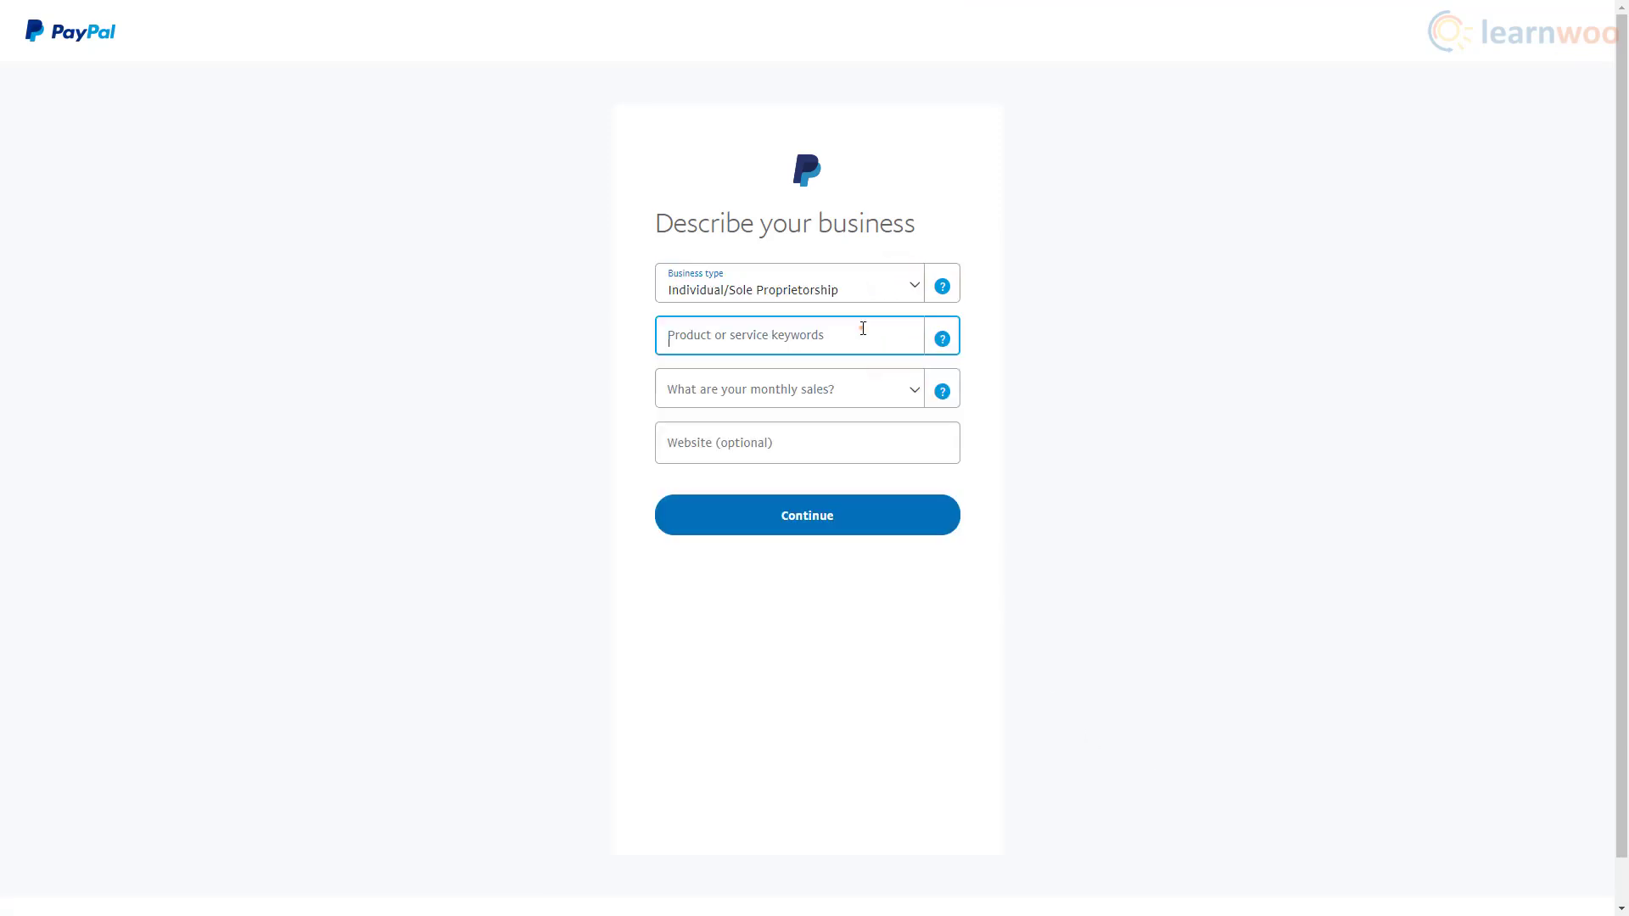
pyautogui.write('Clothin')
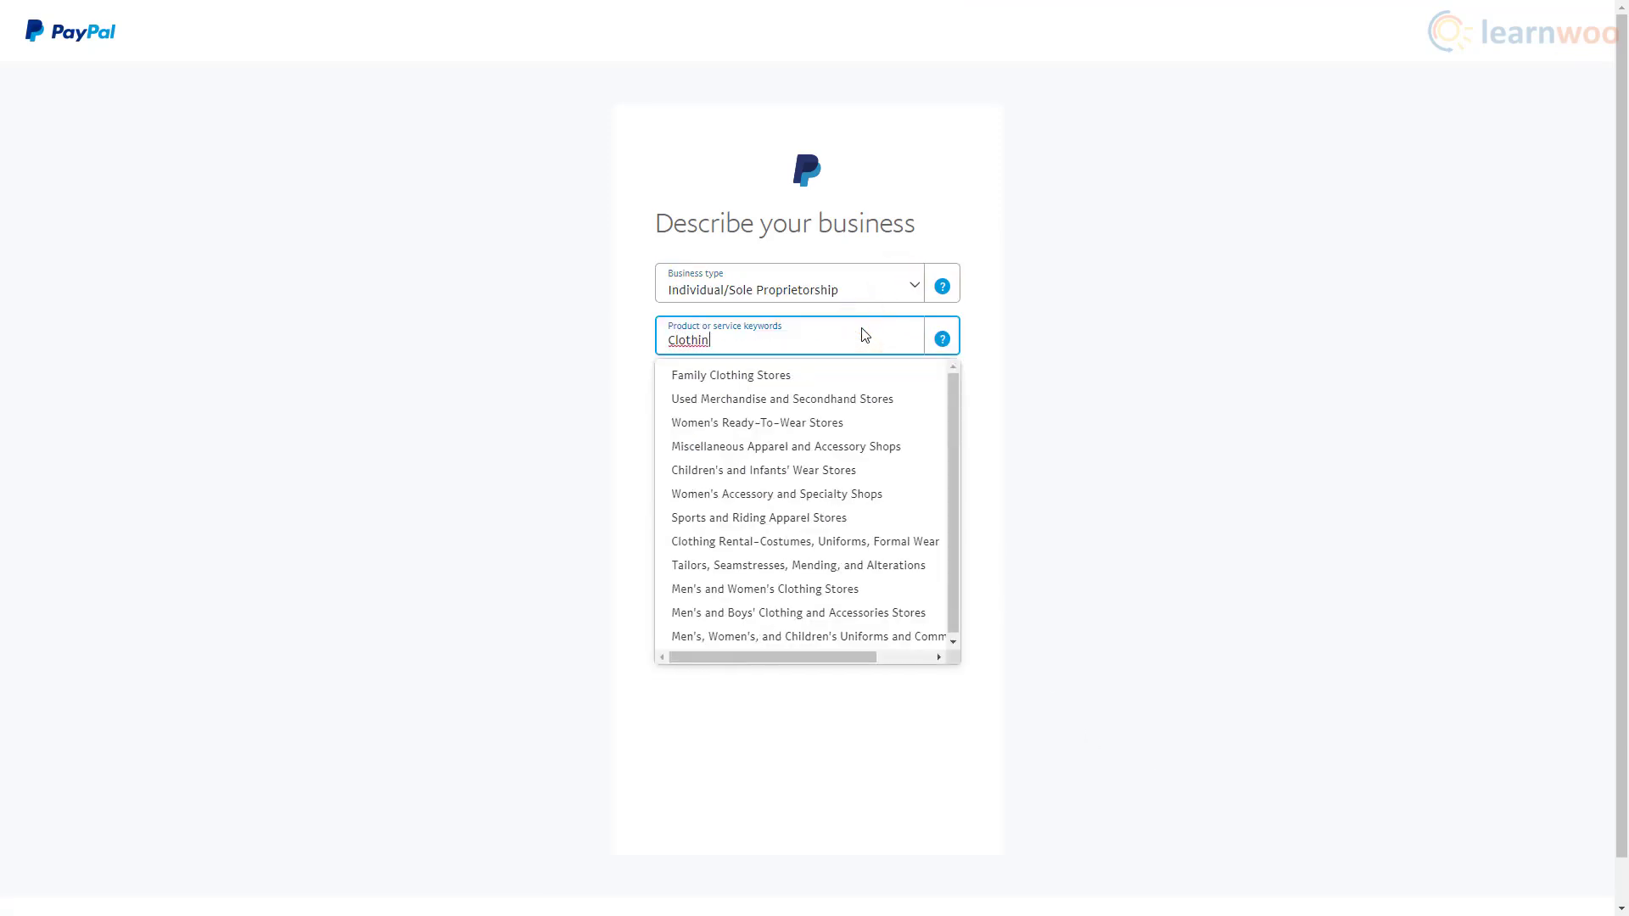
pyautogui.click(835, 374)
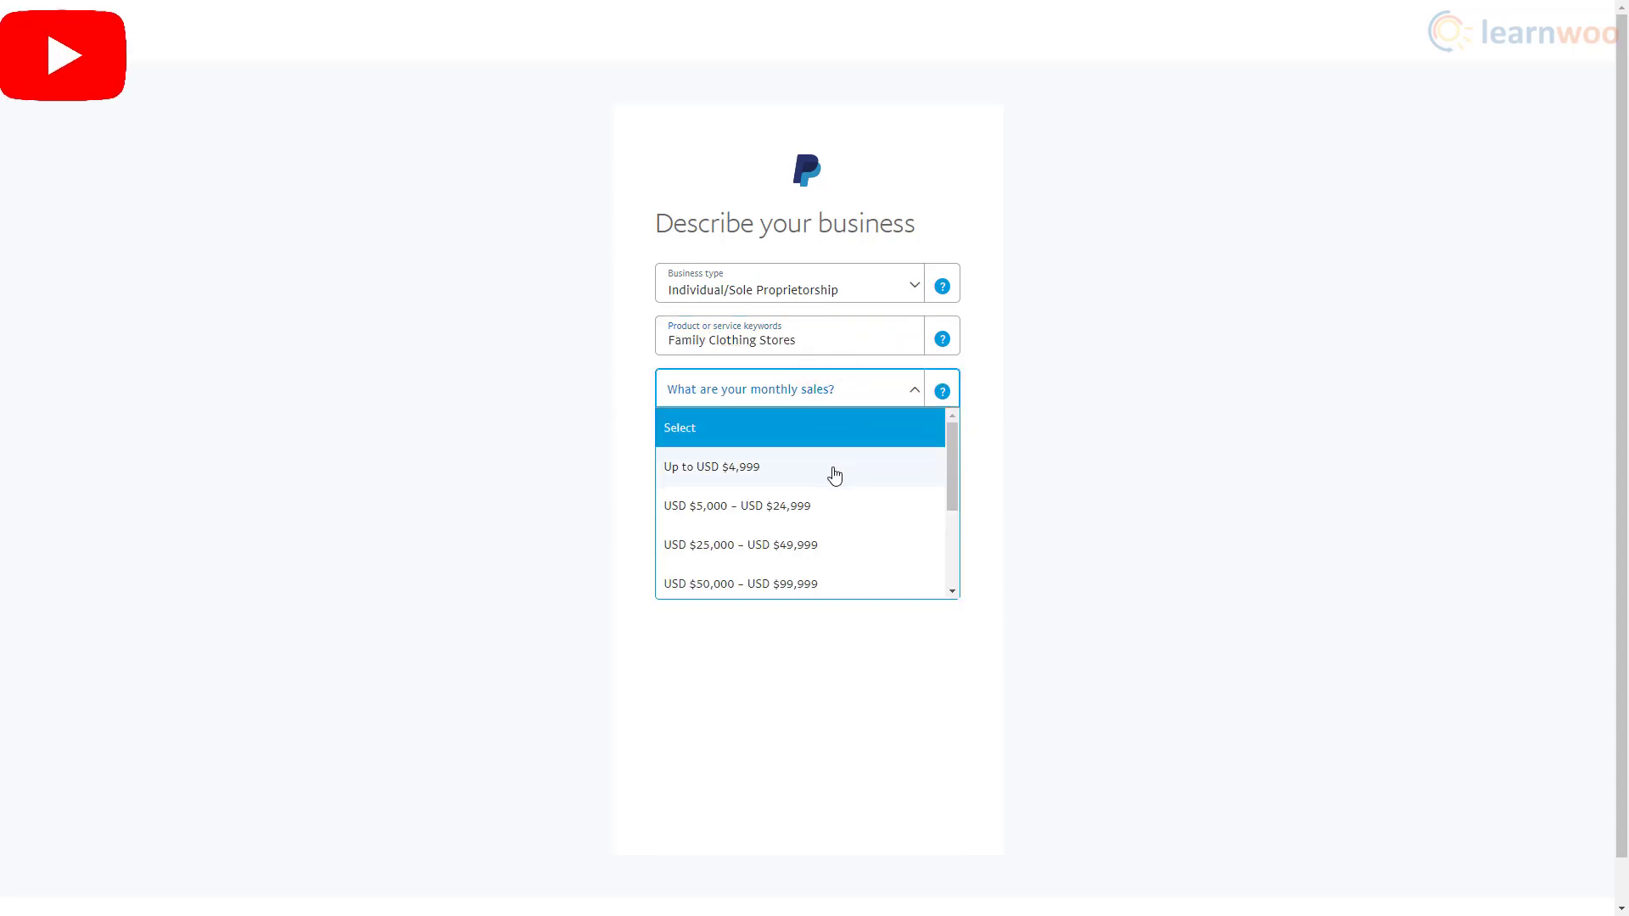
pyautogui.click(832, 473)
pyautogui.click(681, 554)
pyautogui.scroll(-1, 834, 548)
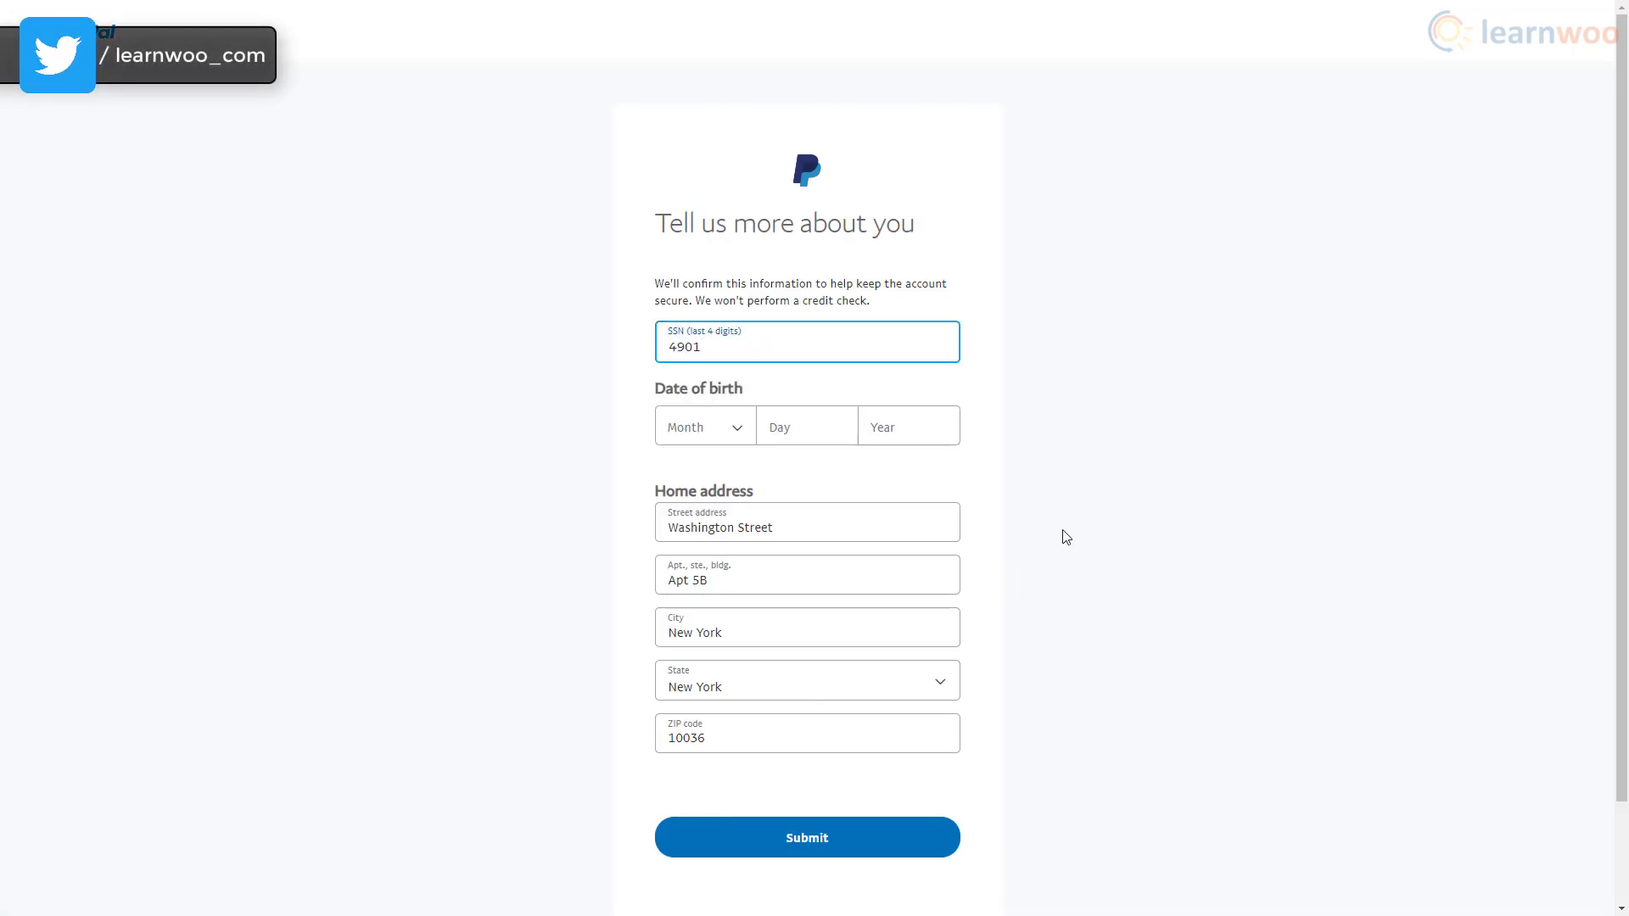
pyautogui.click(729, 430)
pyautogui.click(696, 579)
pyautogui.click(823, 429)
pyautogui.write('5')
pyautogui.click(907, 429)
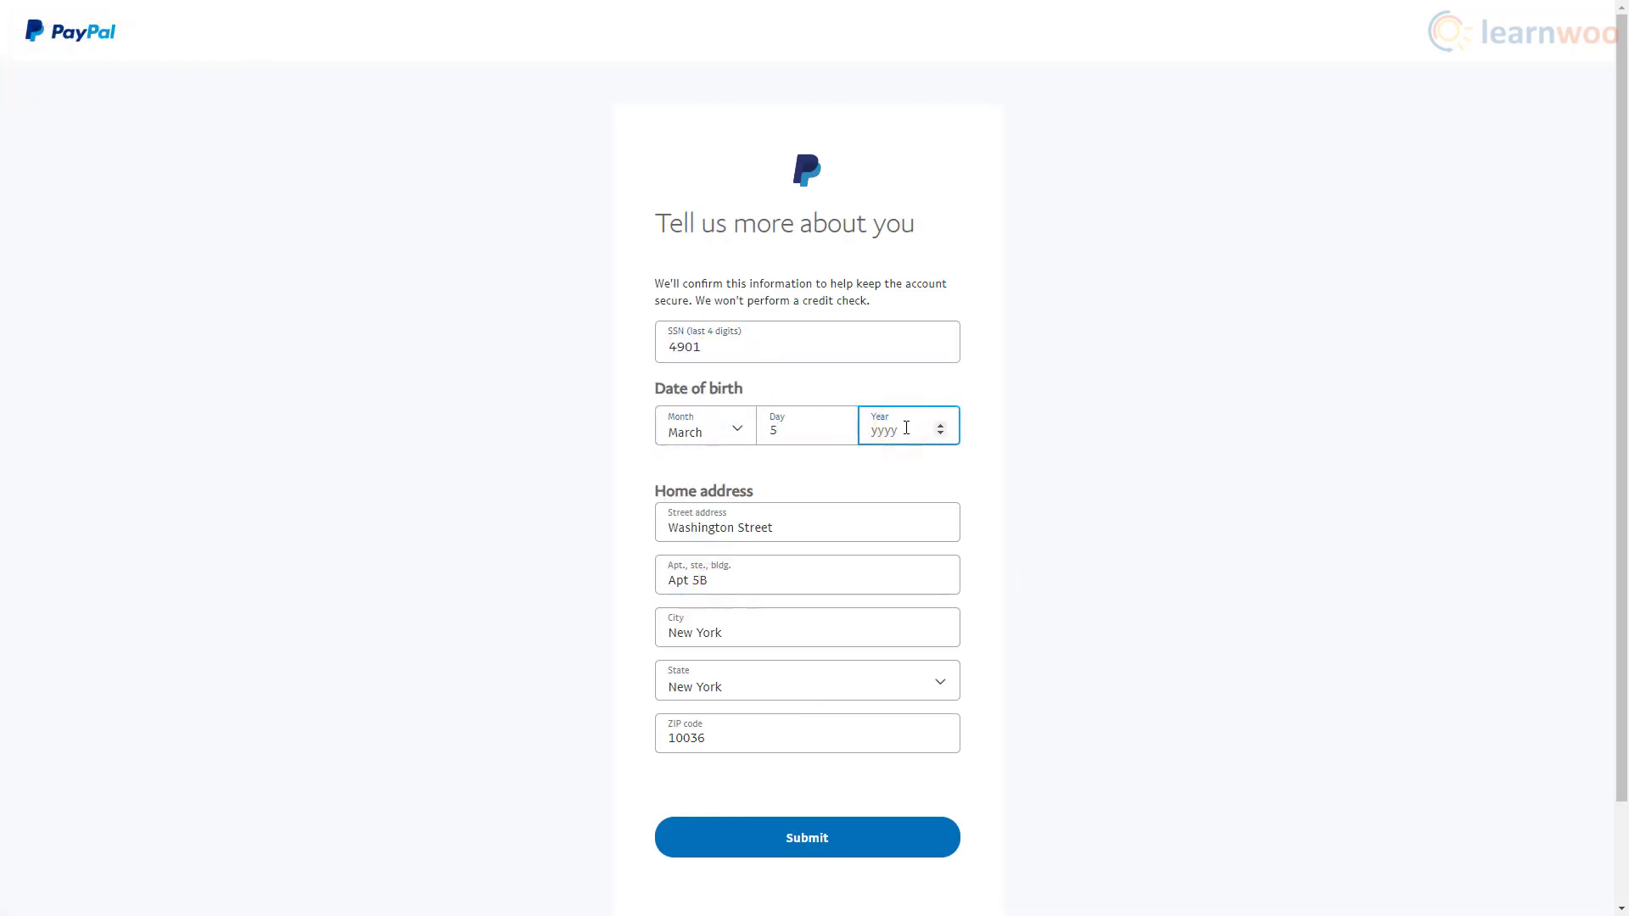
pyautogui.write('990')
pyautogui.click(888, 853)
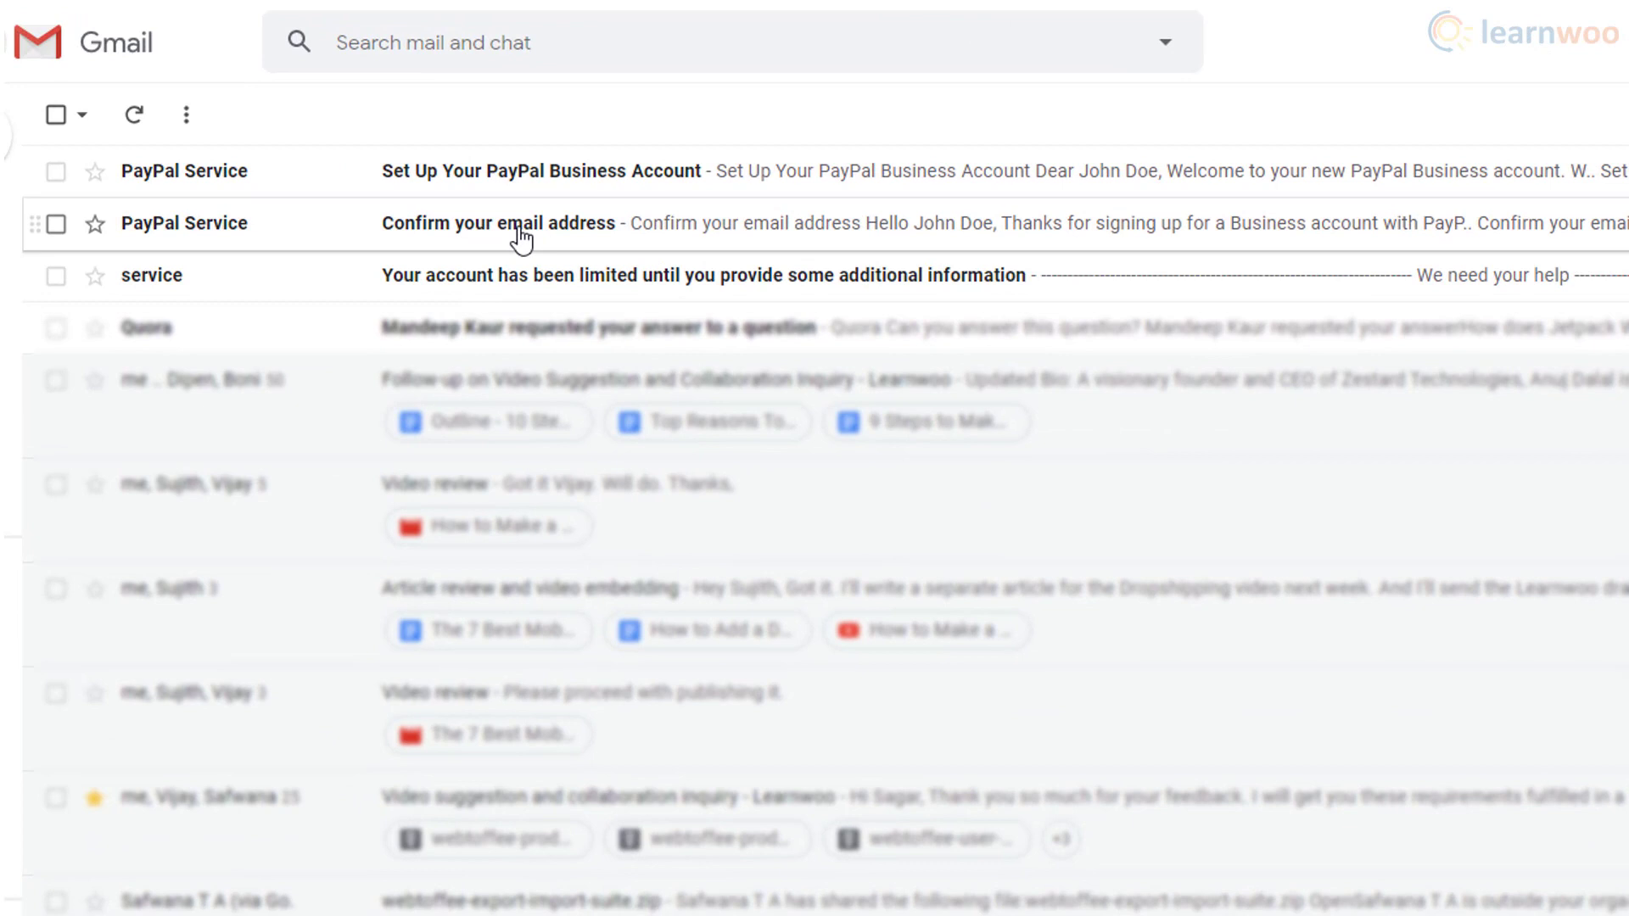
# - Confirm the email from PayPal's message, then start setup from 'Set Up Your PayPal Business Account'
pyautogui.click(533, 243)
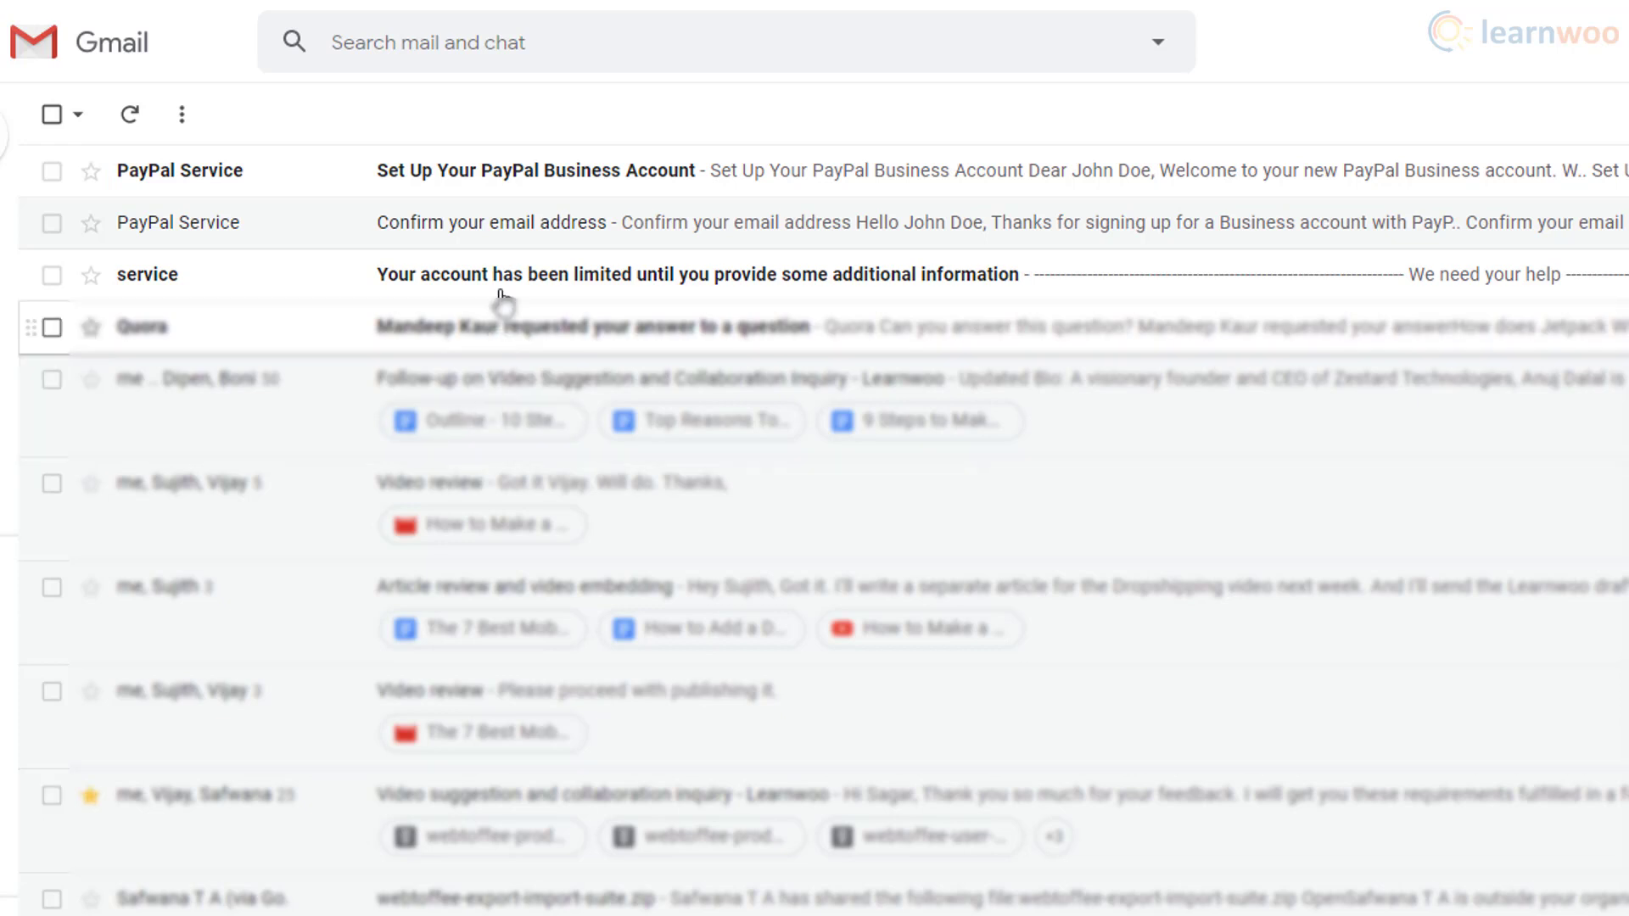
pyautogui.click(513, 189)
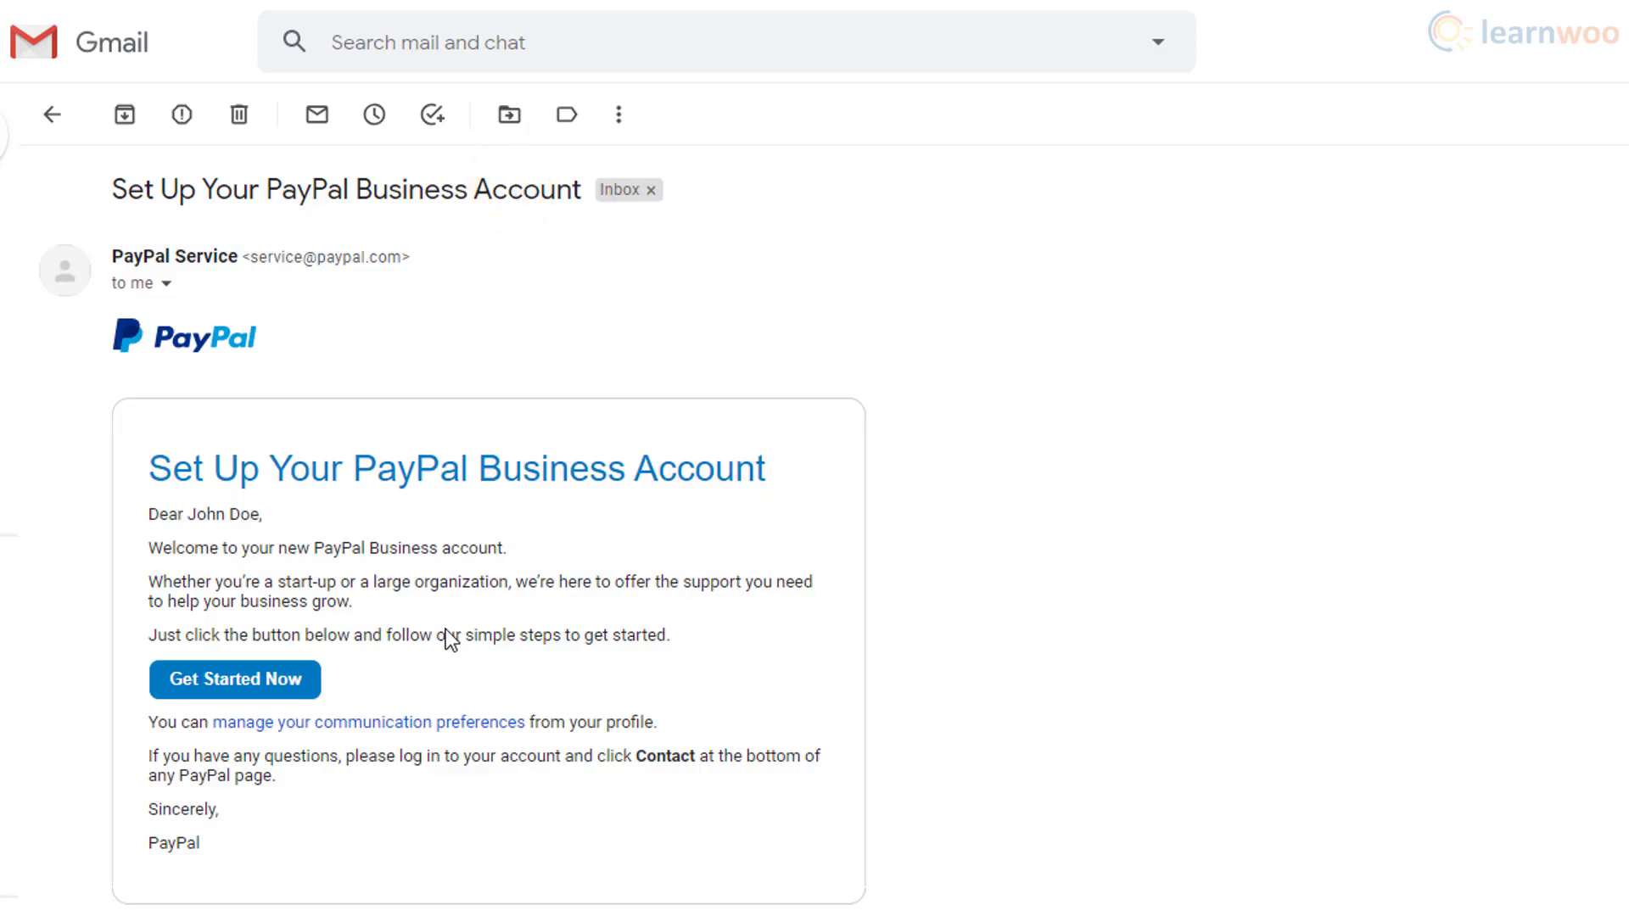
pyautogui.click(291, 688)
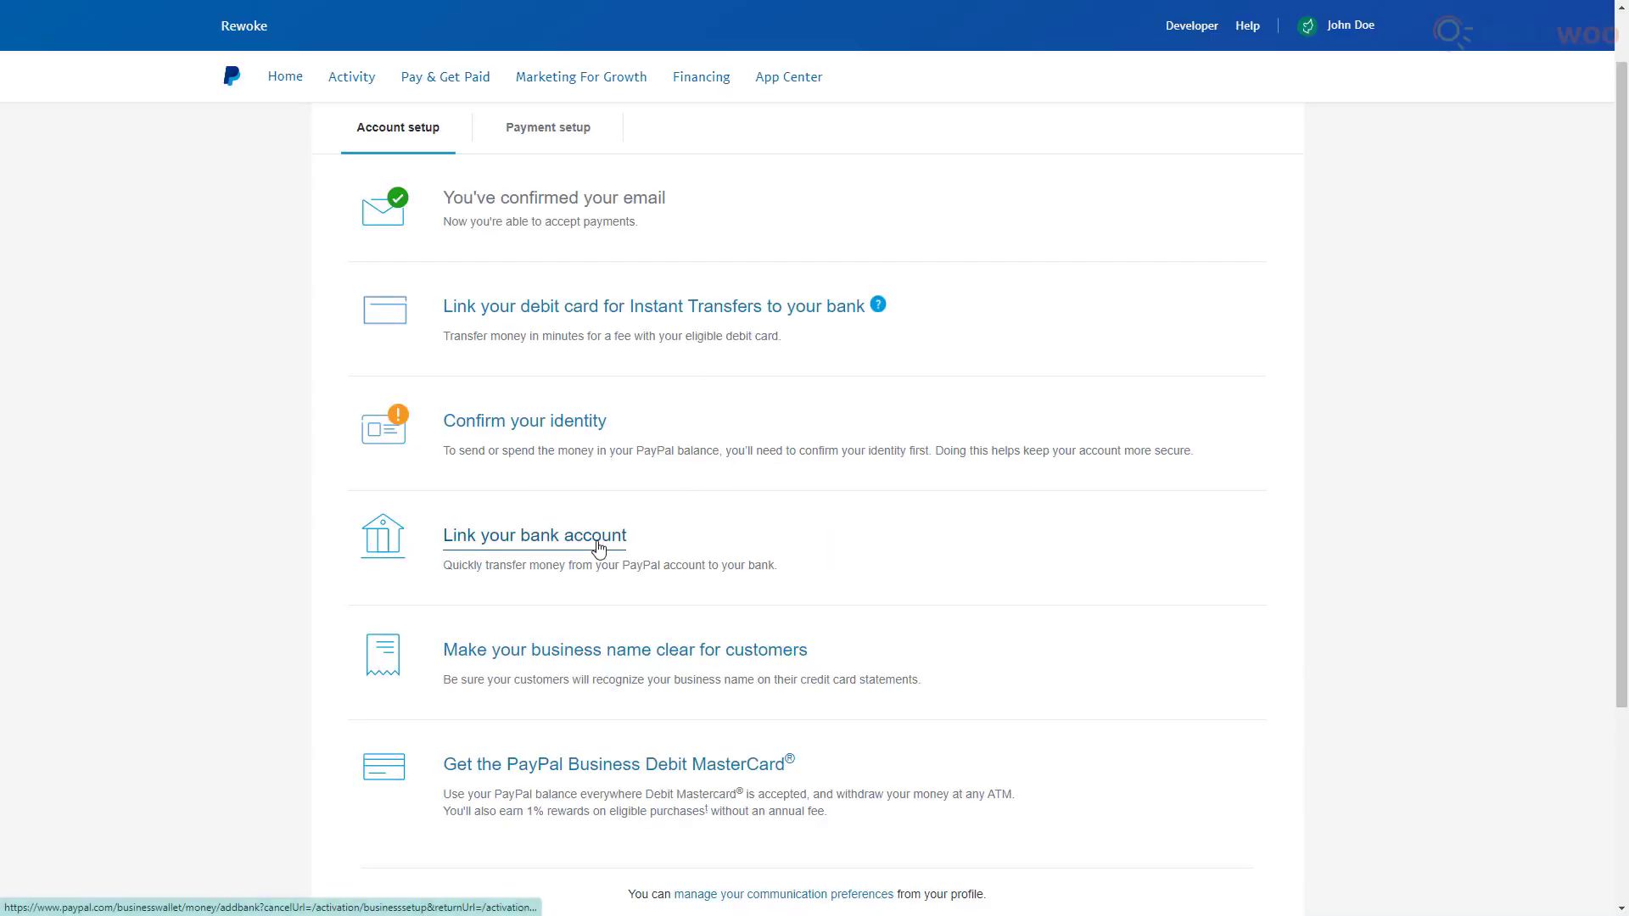
# - Begin linking a bank account and pick CITIBANK as the bank
pyautogui.click(599, 548)
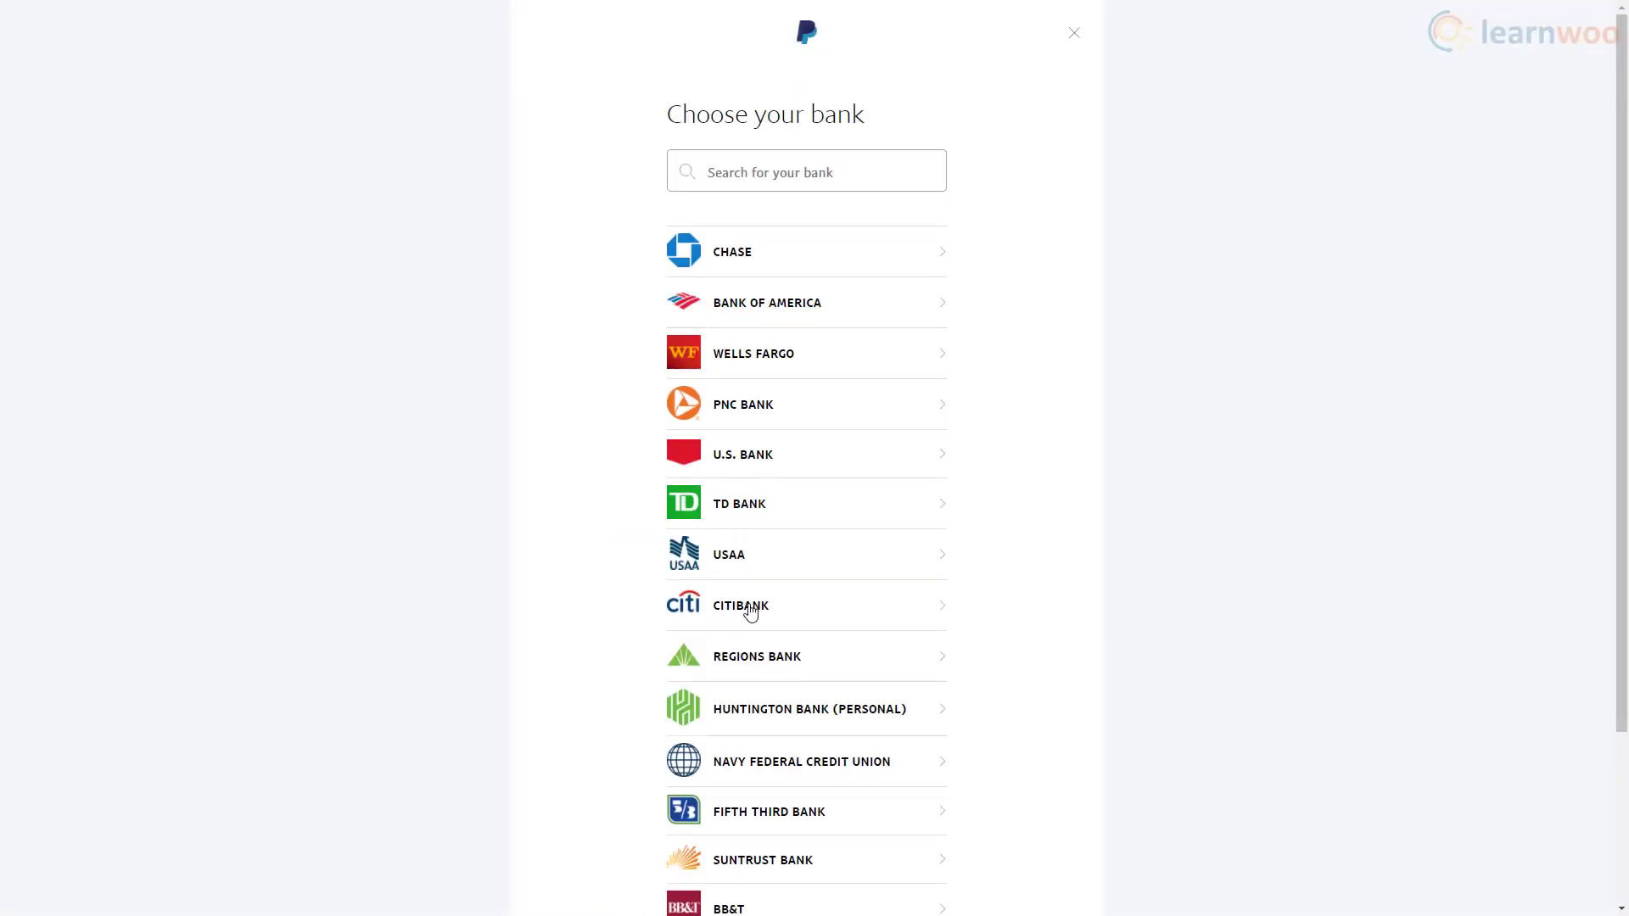
pyautogui.click(750, 613)
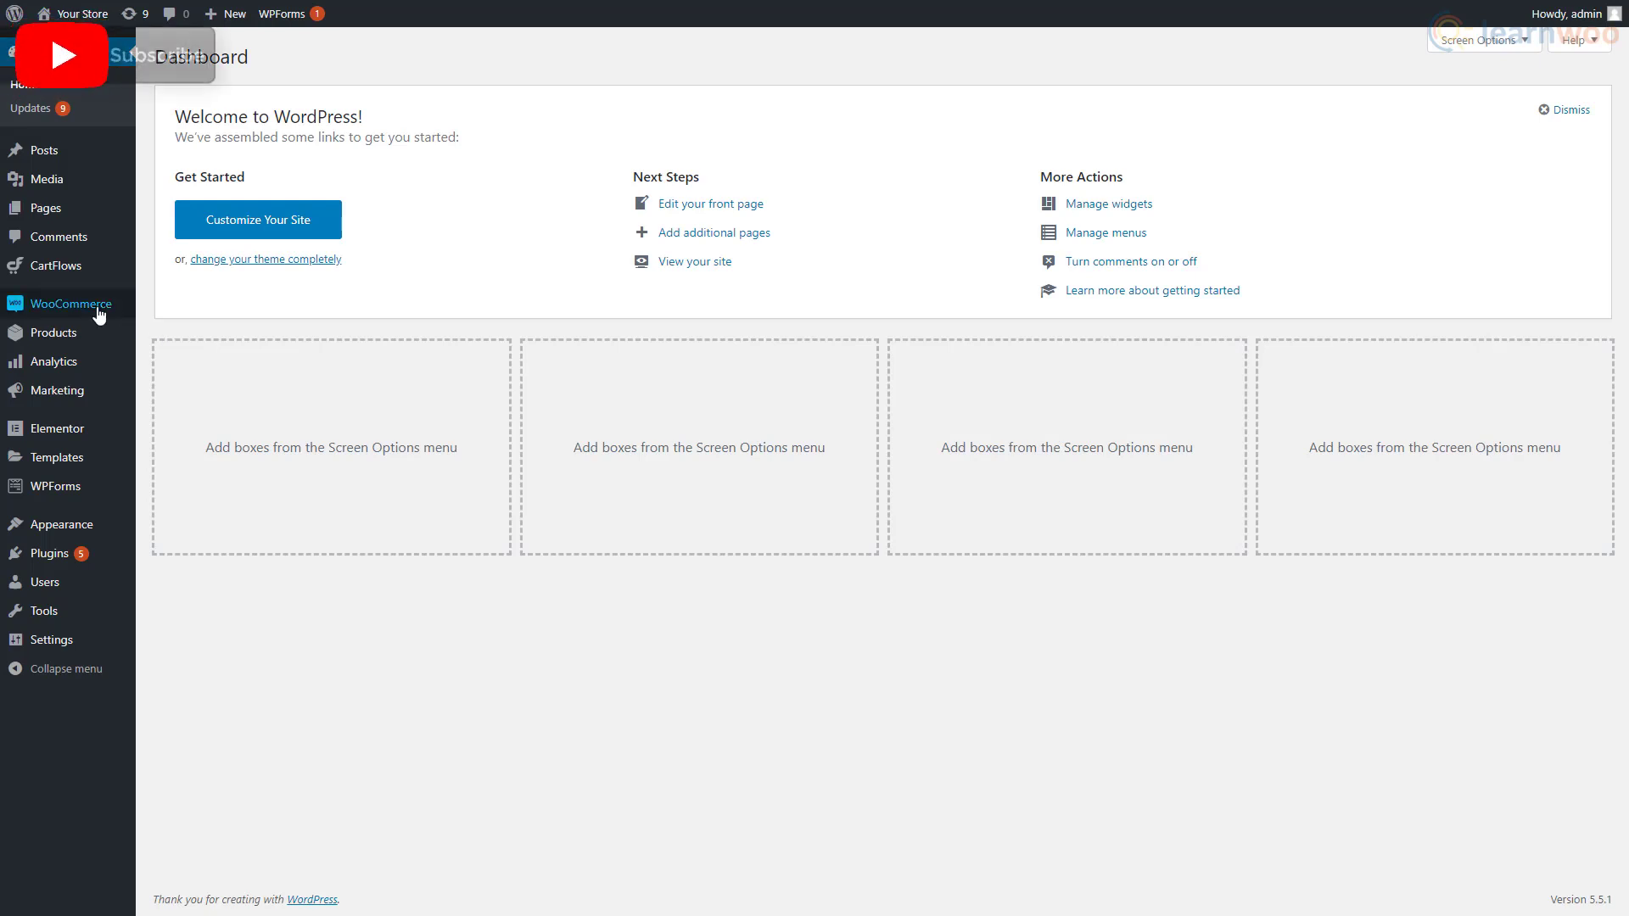
pyautogui.moveTo(70, 303)
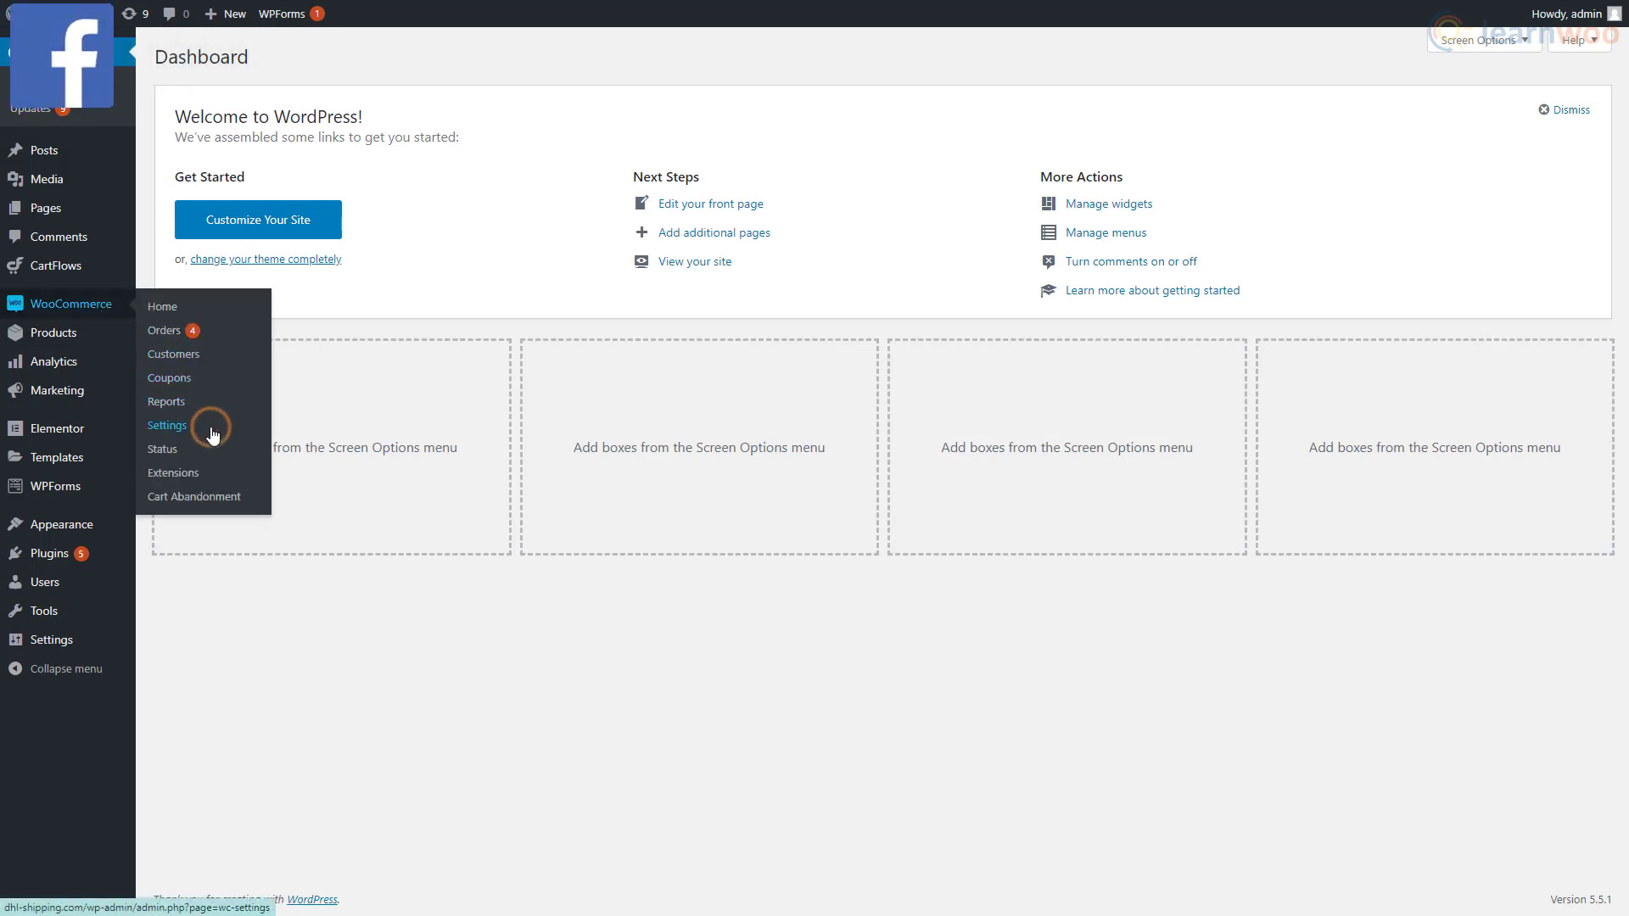
# - Go to WooCommerce Settings and show the Payments list
pyautogui.click(212, 426)
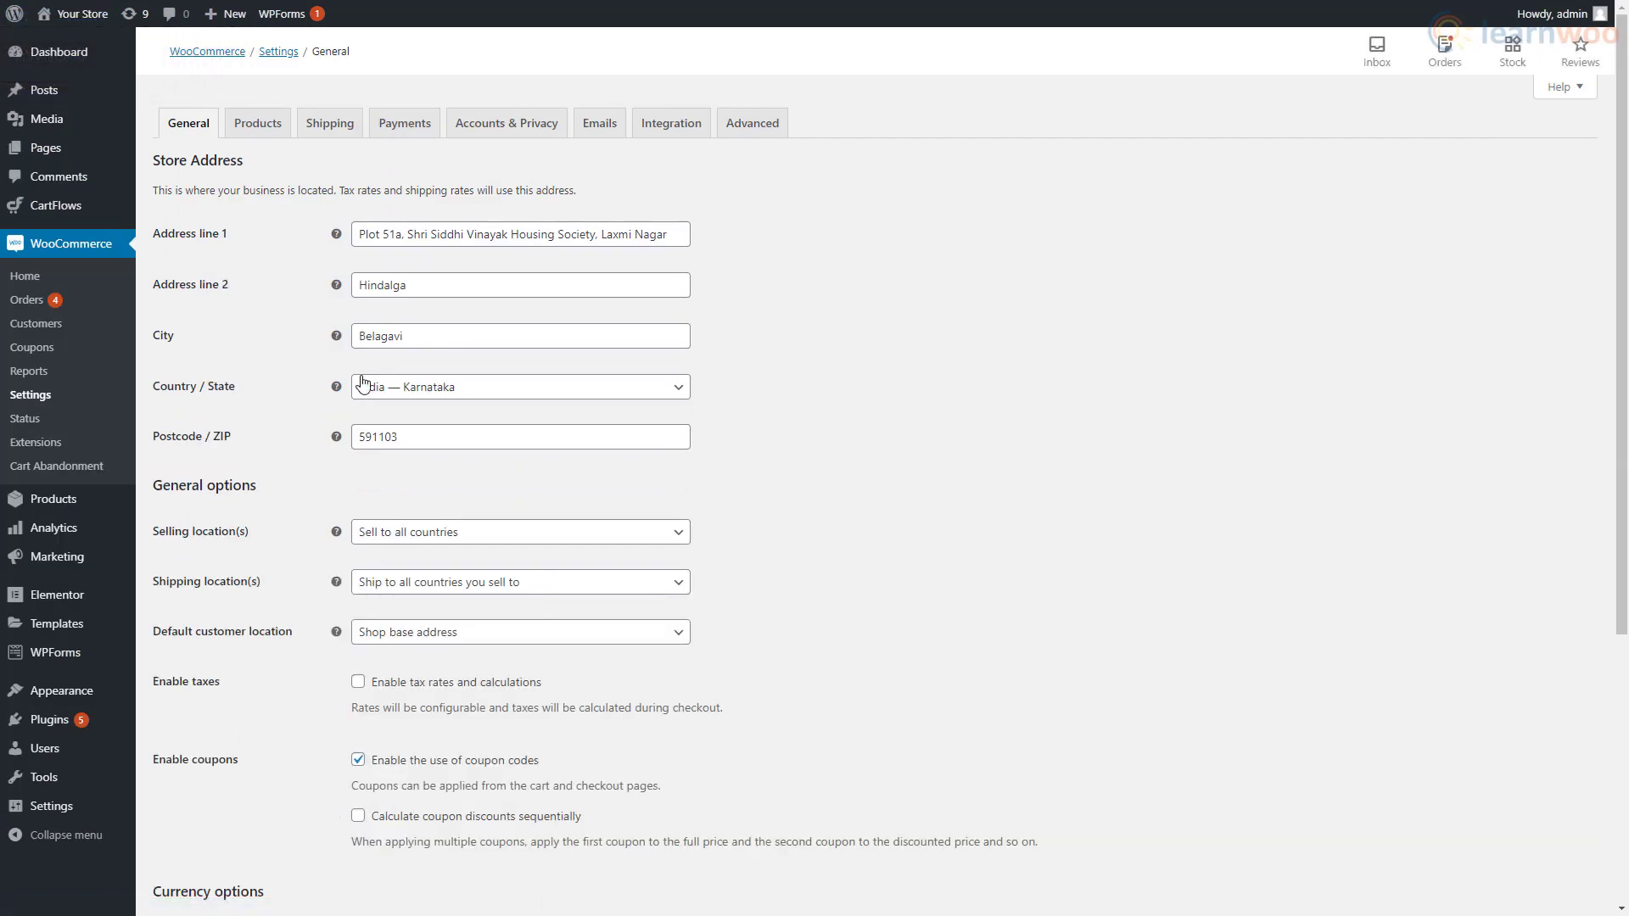
pyautogui.click(402, 132)
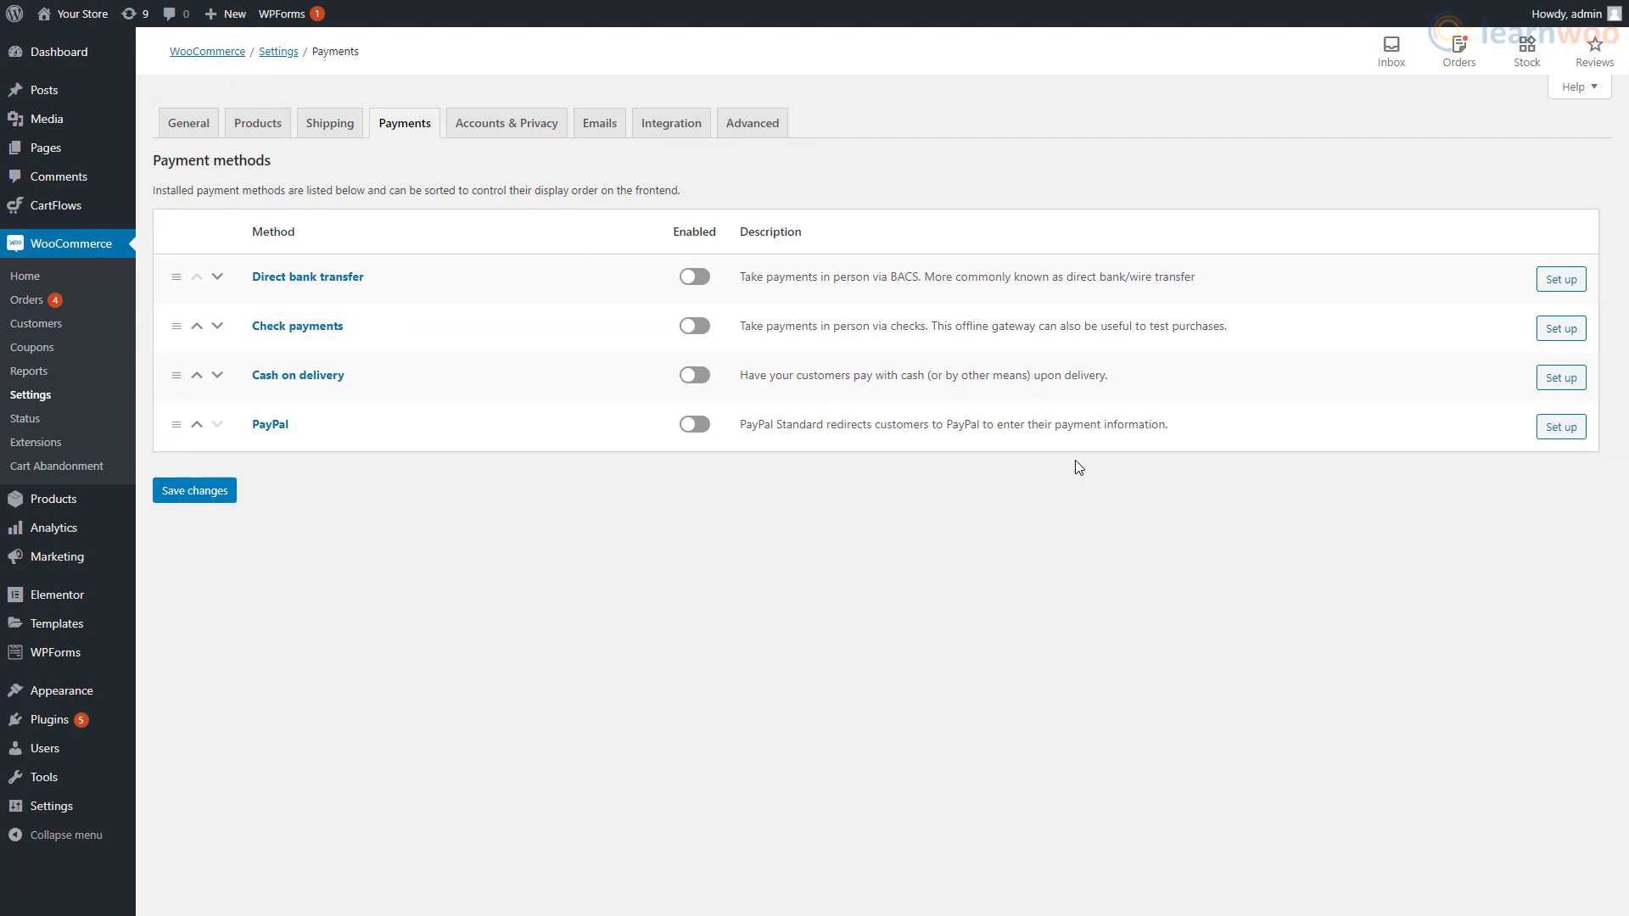
# - In PayPal's setup, tick Enable PayPal Standard, swap in the new business email, and save
pyautogui.click(1549, 431)
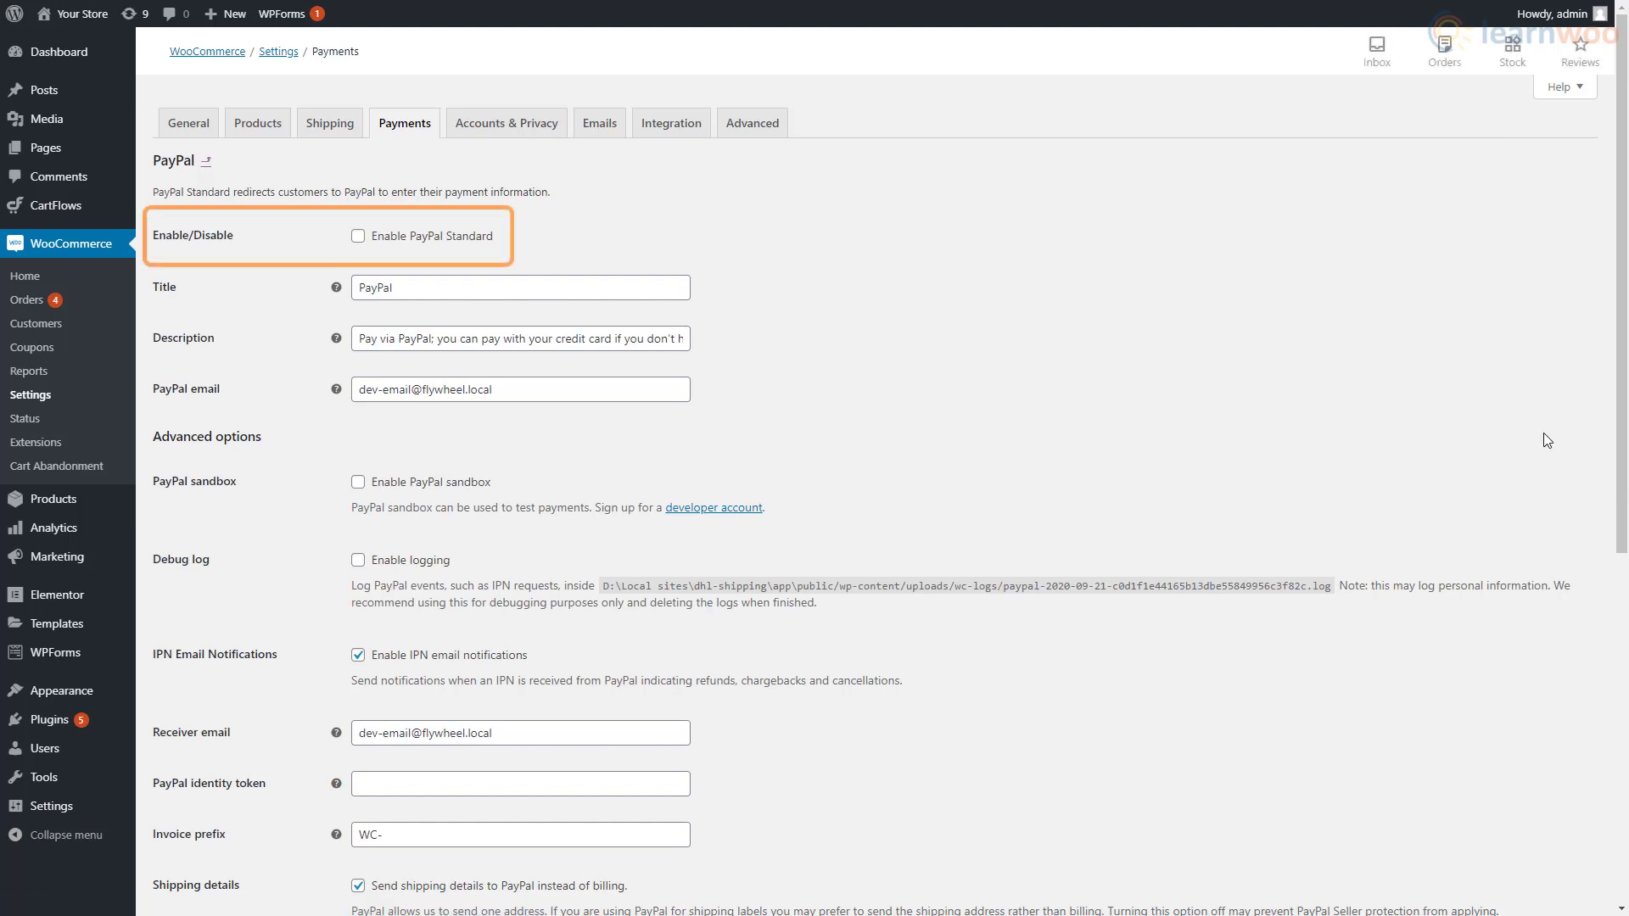
pyautogui.click(358, 237)
pyautogui.moveTo(499, 394); pyautogui.dragTo(363, 396)
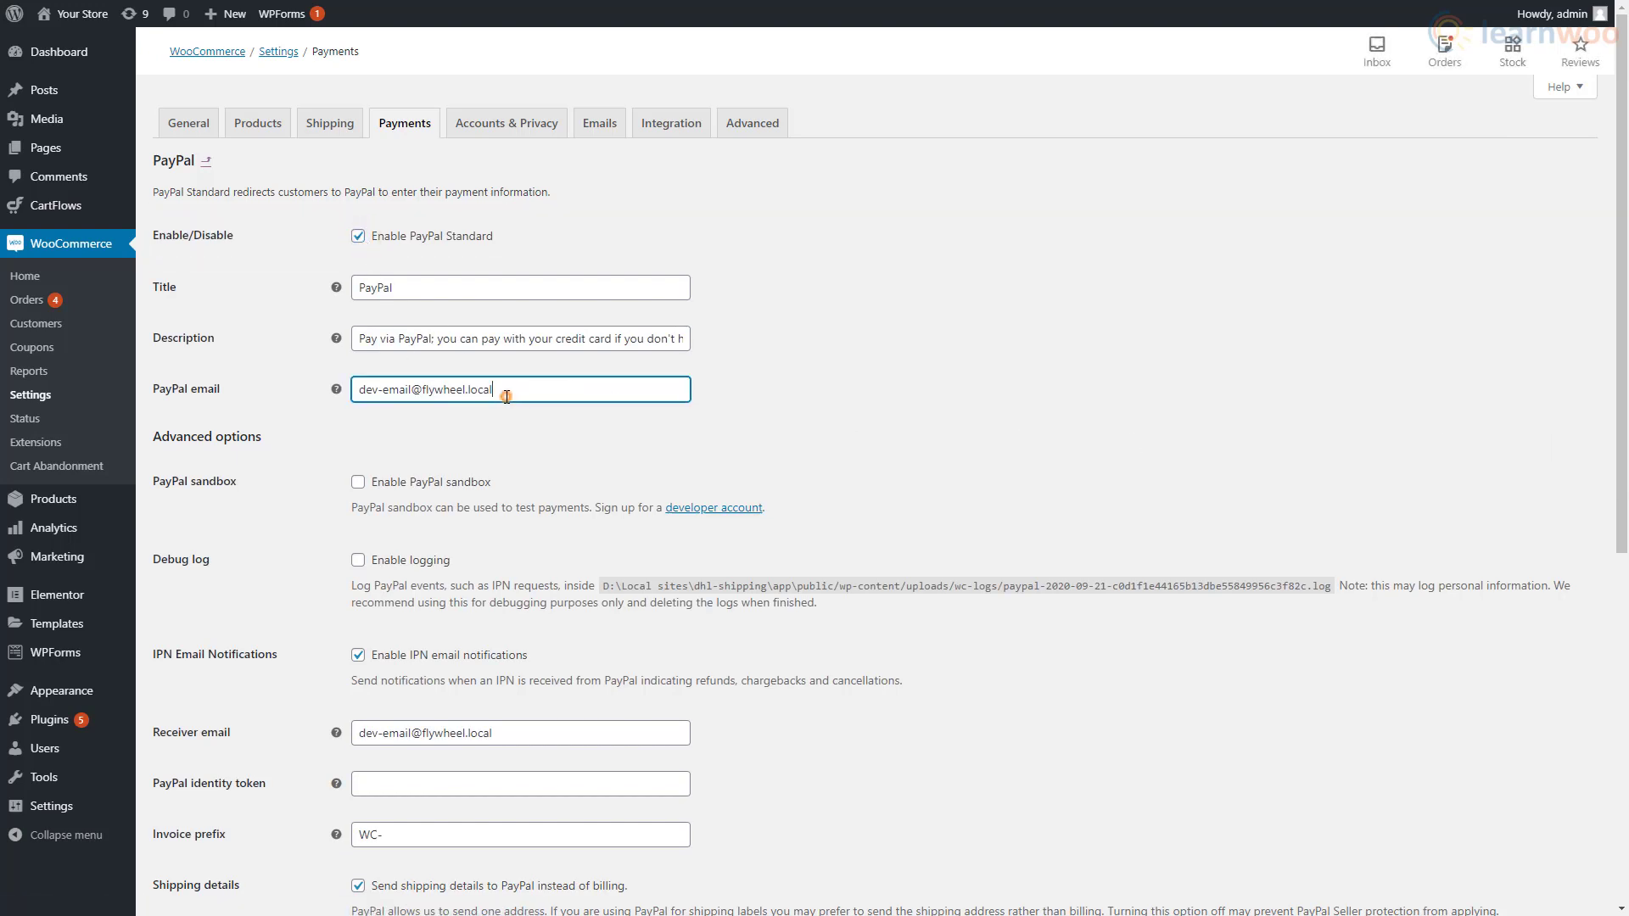
pyautogui.scroll(-1, 353, 397)
pyautogui.scroll(-3, 353, 397)
pyautogui.scroll(-1, 355, 405)
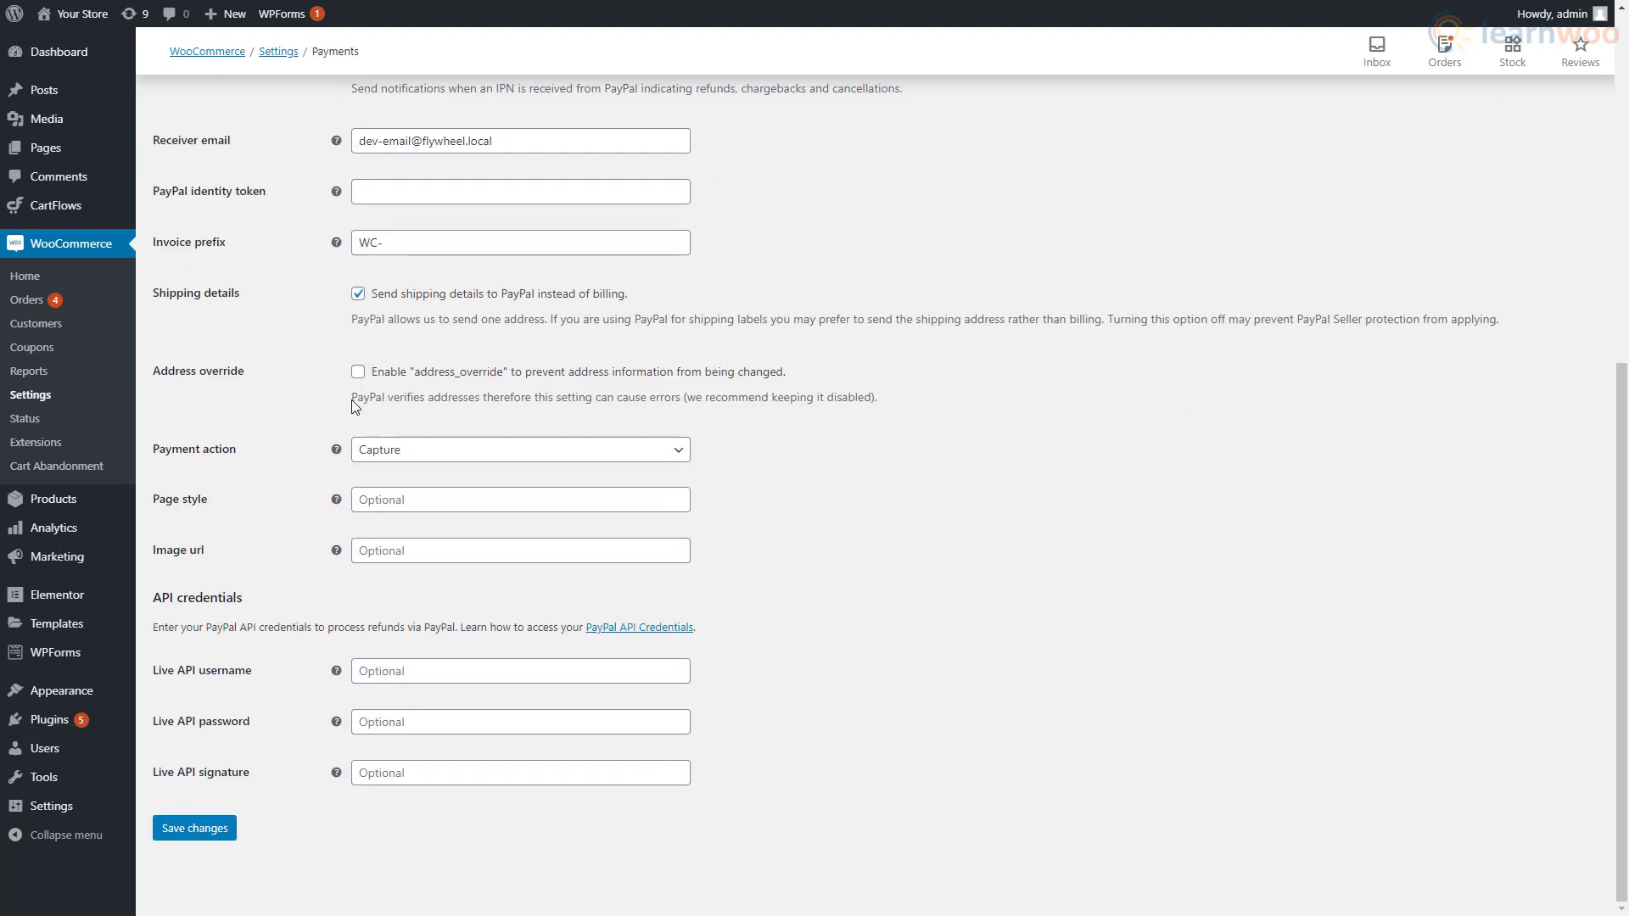
pyautogui.click(233, 833)
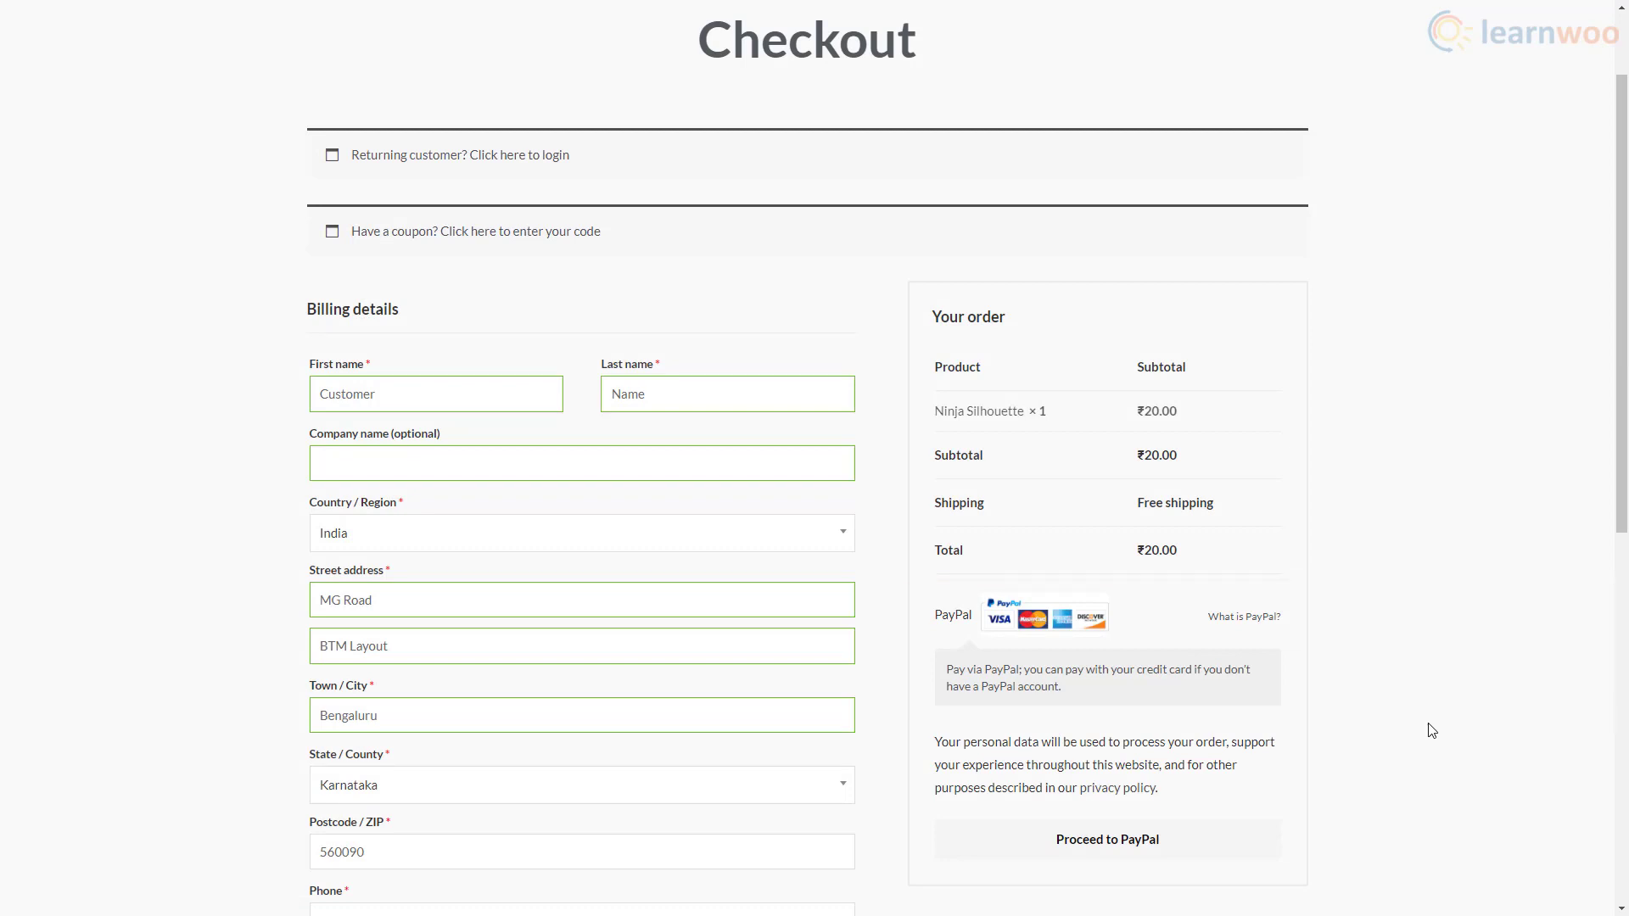
# - Use Proceed to PayPal on the checkout page to reach PayPal's payment page
pyautogui.click(1167, 850)
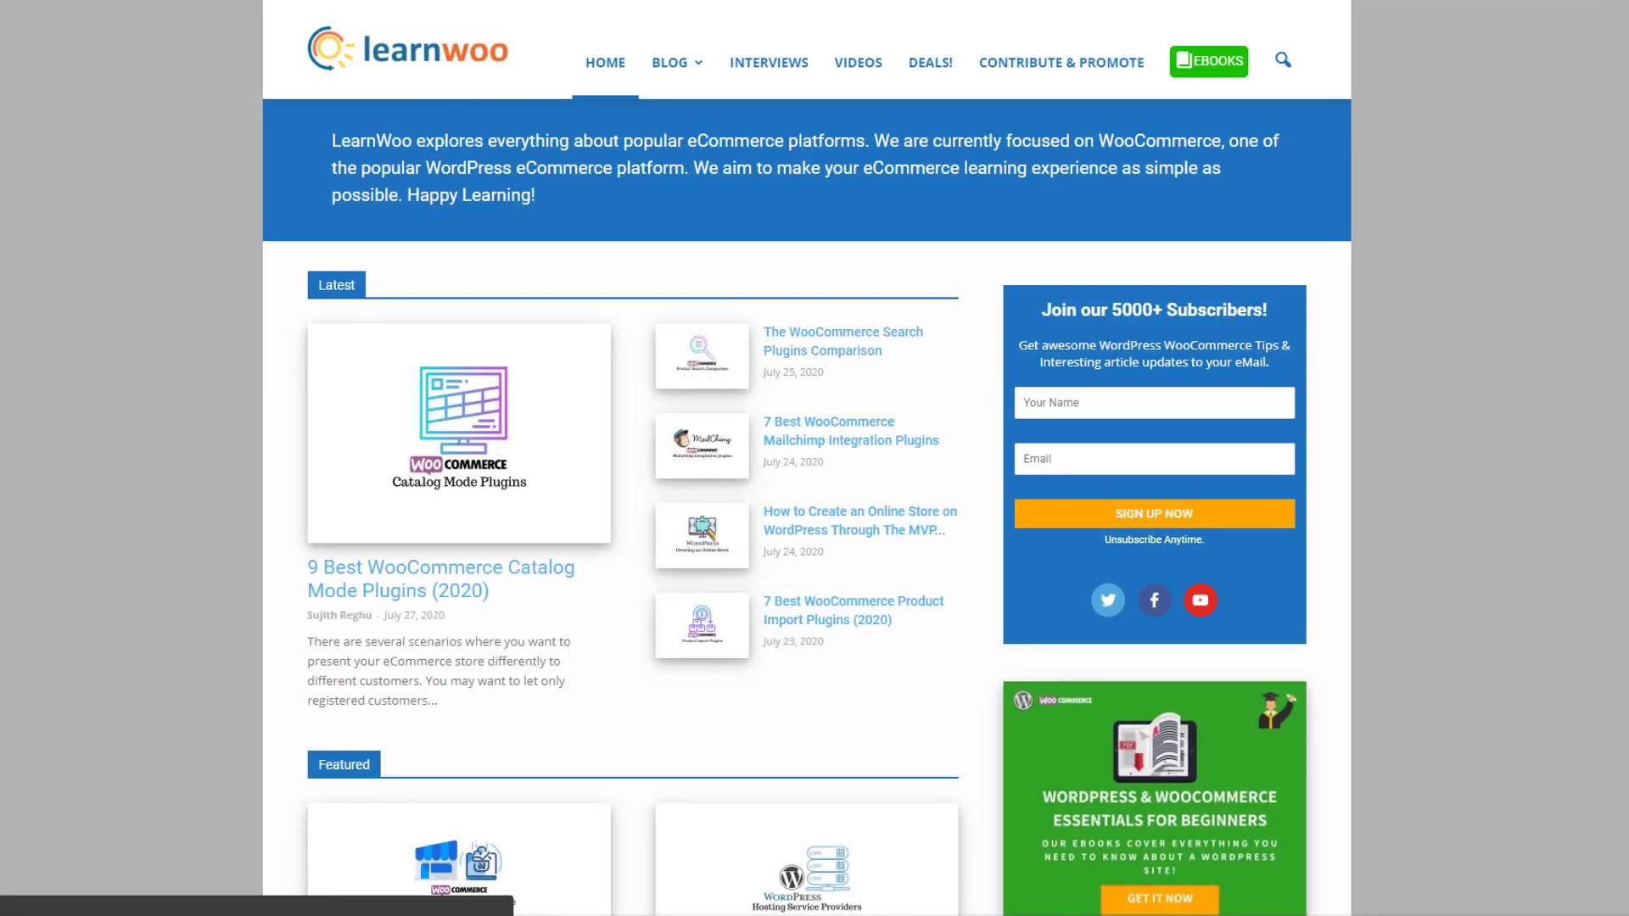
pyautogui.scroll(-3, 807, 488)
pyautogui.scroll(-2, 807, 489)
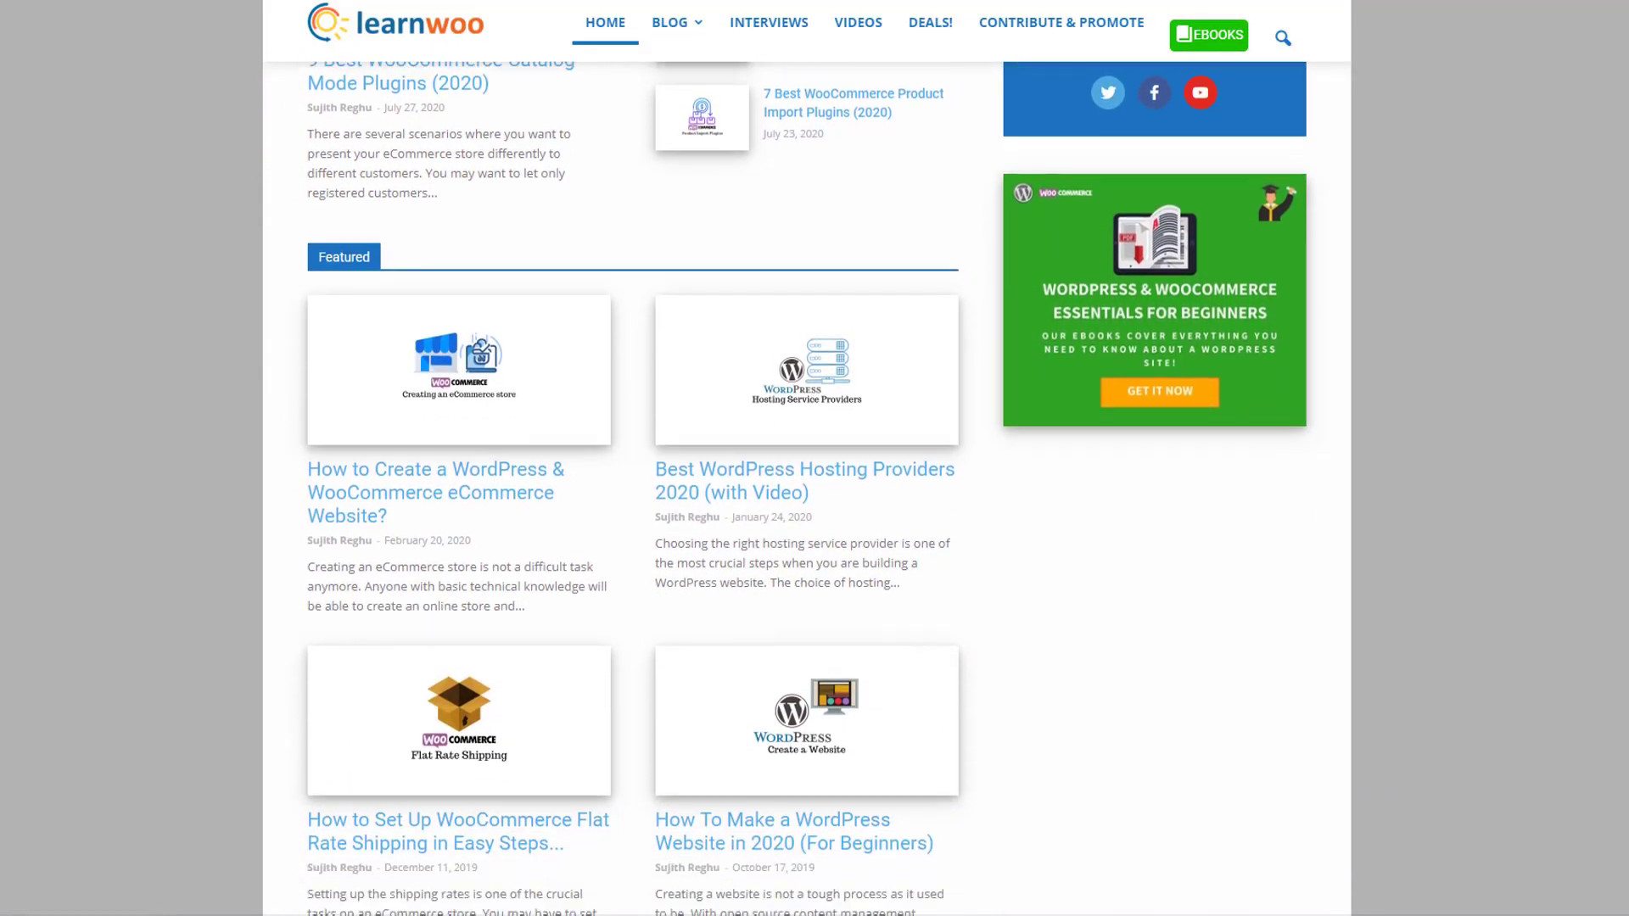
pyautogui.scroll(-1, 807, 490)
pyautogui.scroll(-1, 807, 489)
pyautogui.scroll(-2, 808, 489)
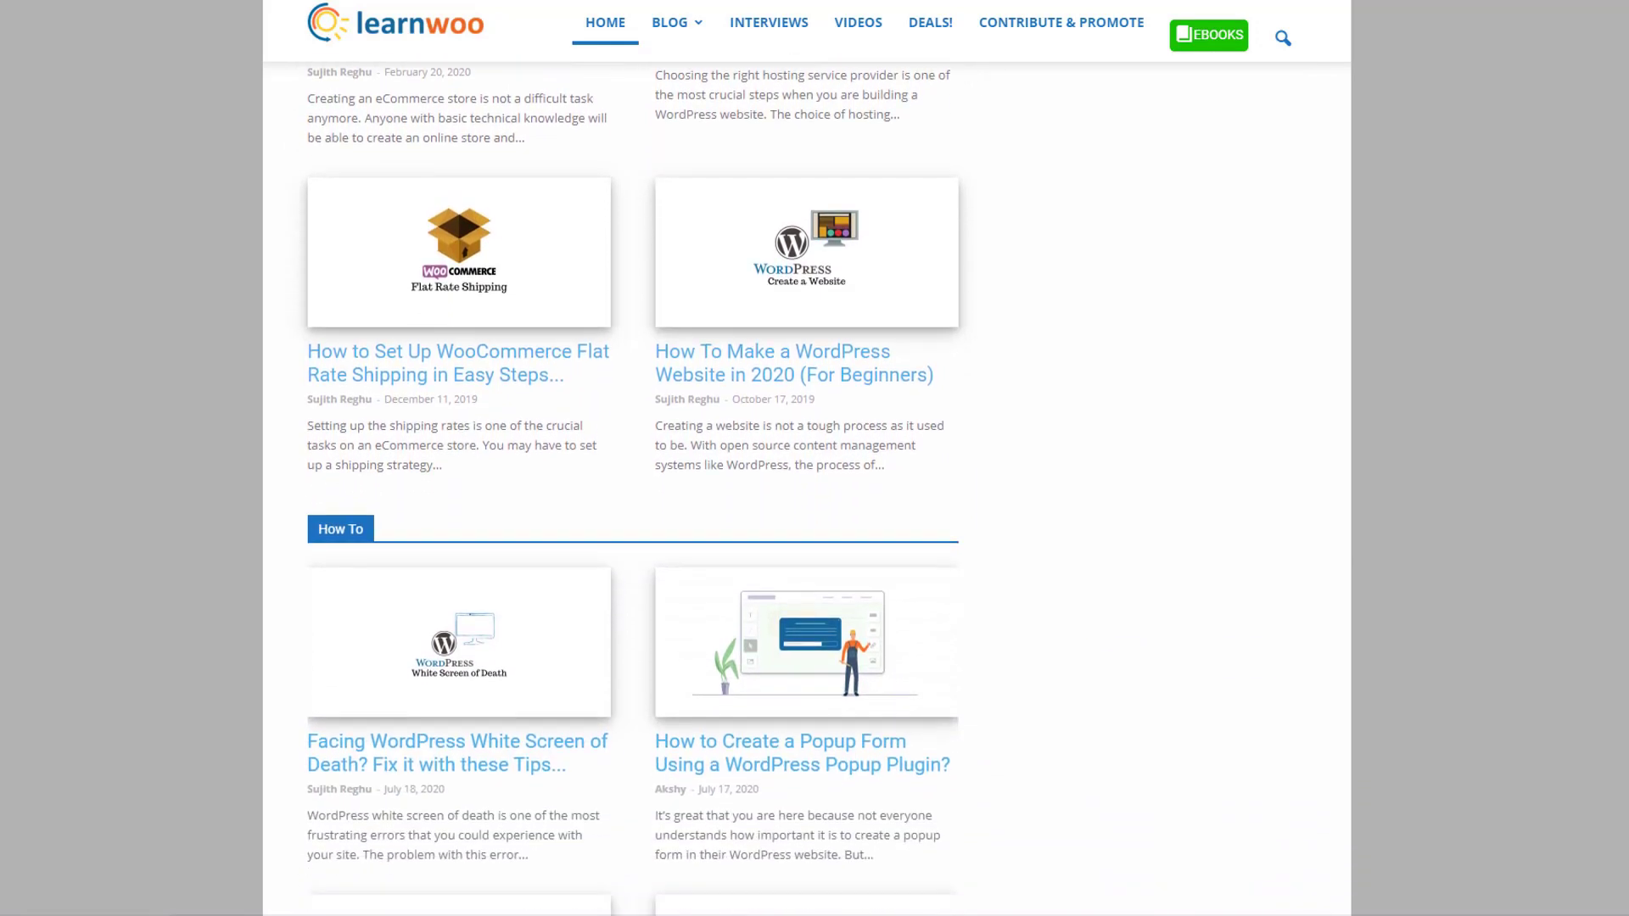
pyautogui.scroll(-1, 808, 490)
pyautogui.scroll(-2, 808, 489)
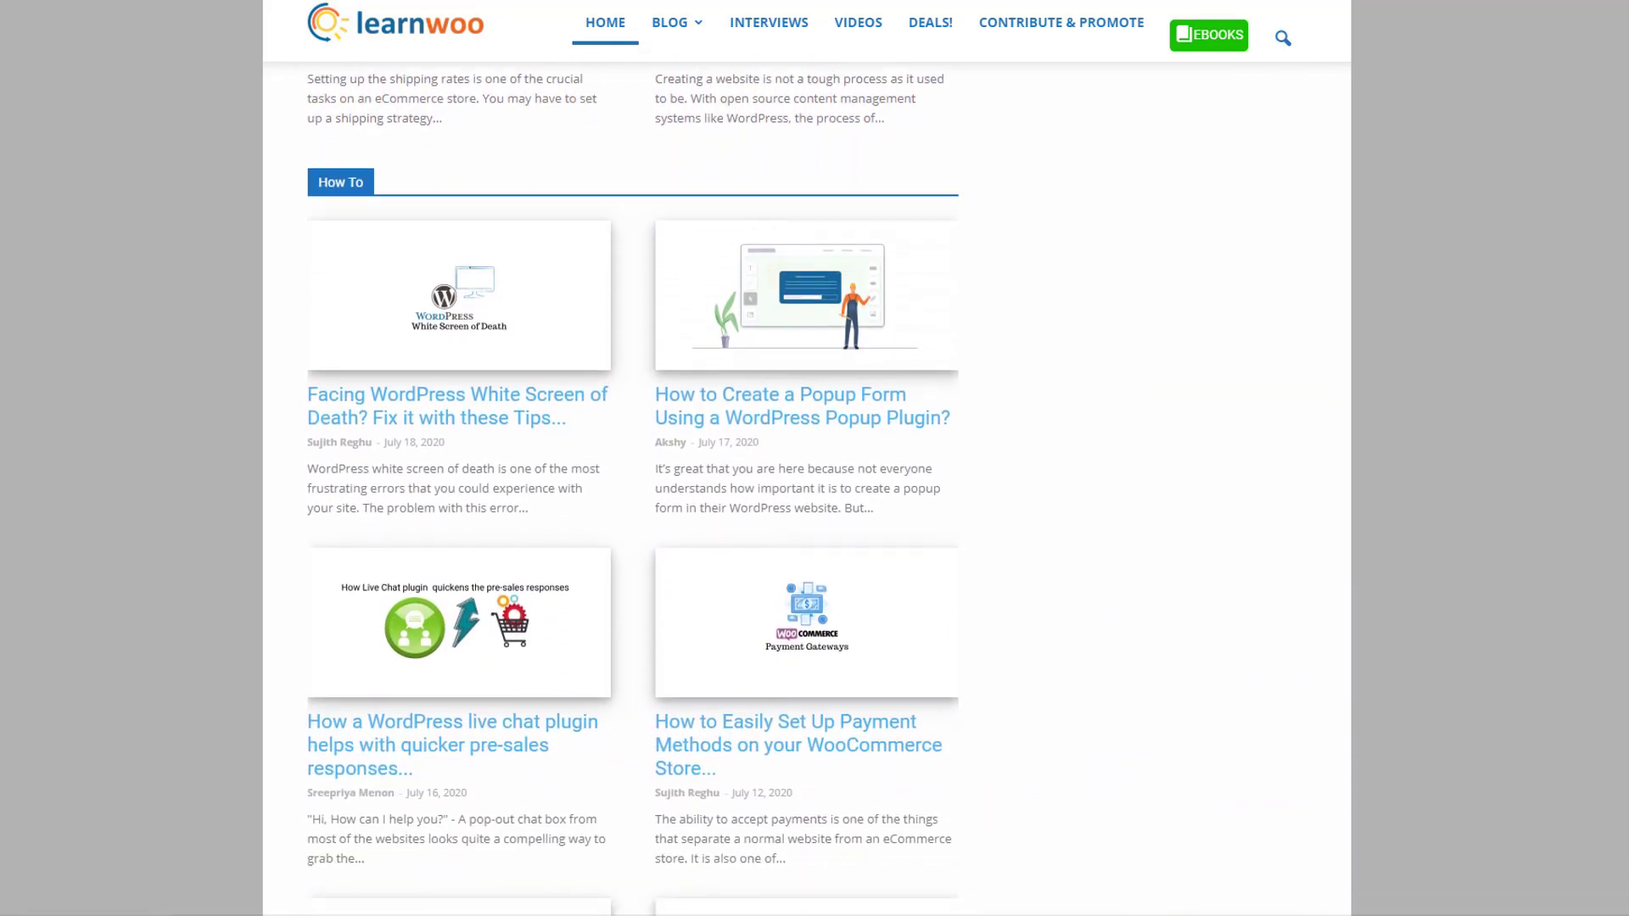